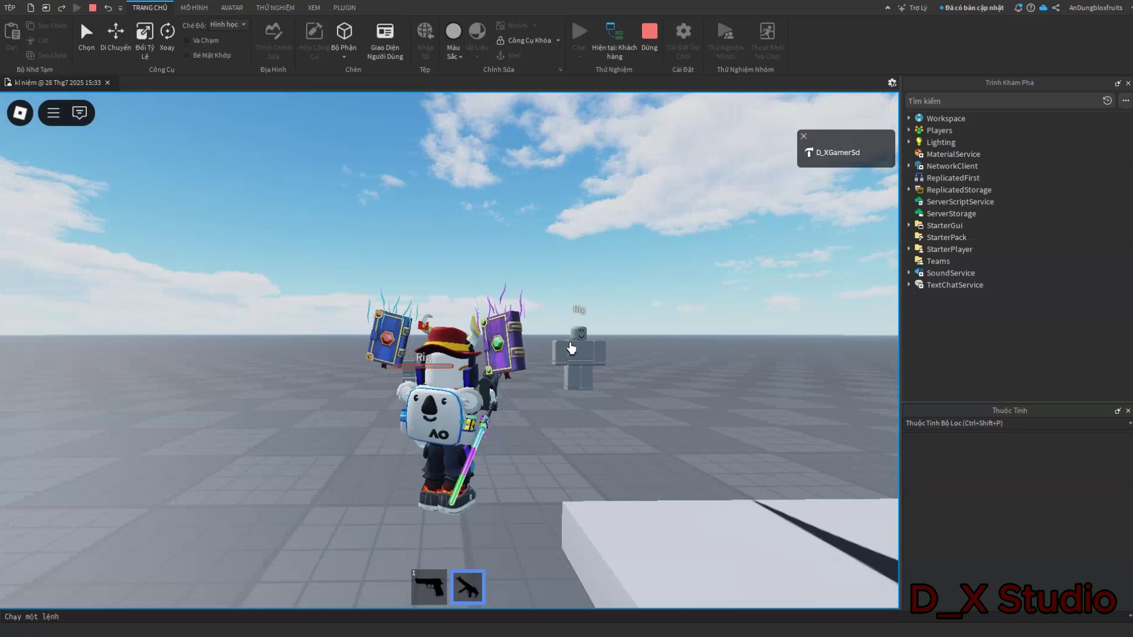
key("s")
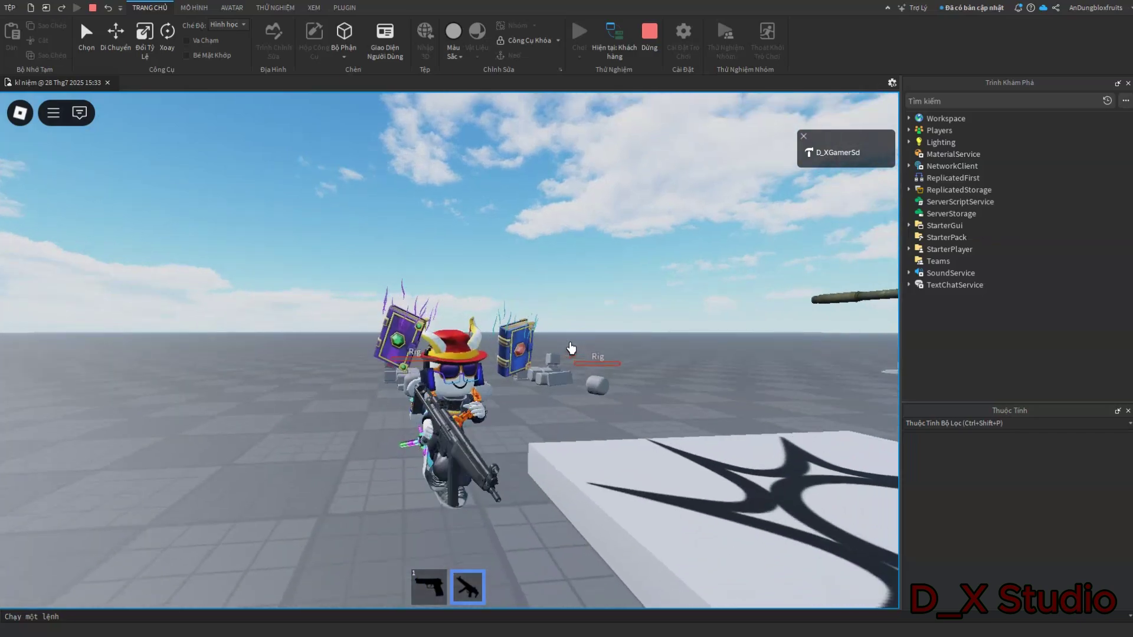
right_click_drag(569, 348, 559, 349)
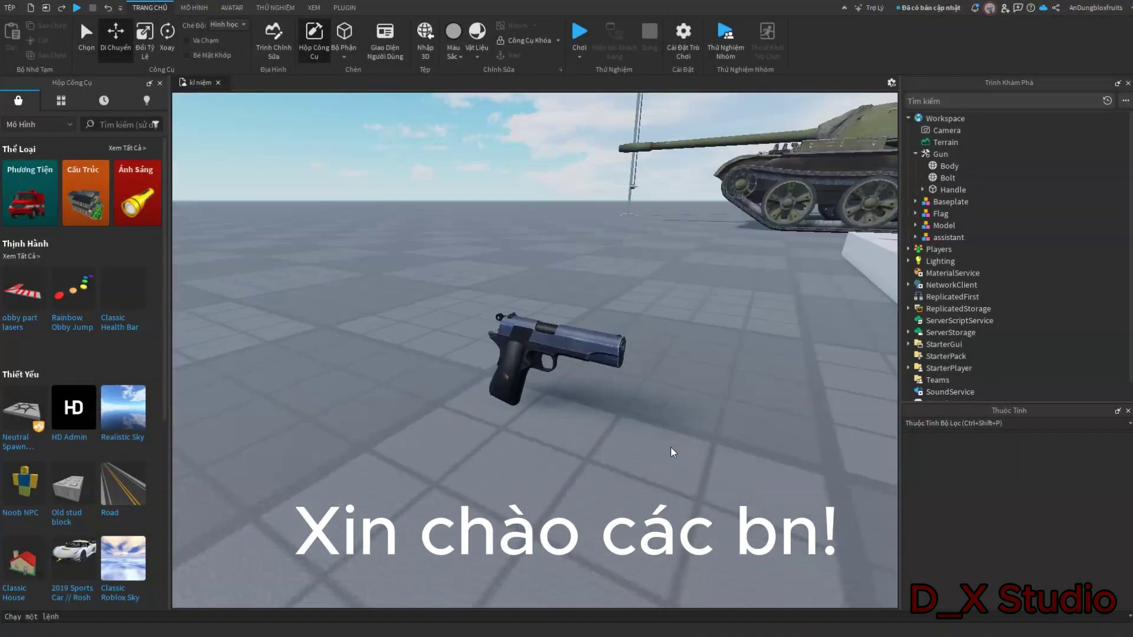
Step: Examine the pistol model up close and from several sides
right_click_drag(673, 456, 683, 448)
mouse_move(677, 377)
right_mouse_down()
mouse_move(692, 380)
mouse_move(683, 382)
right_mouse_up()
left_click(532, 349)
key("f")
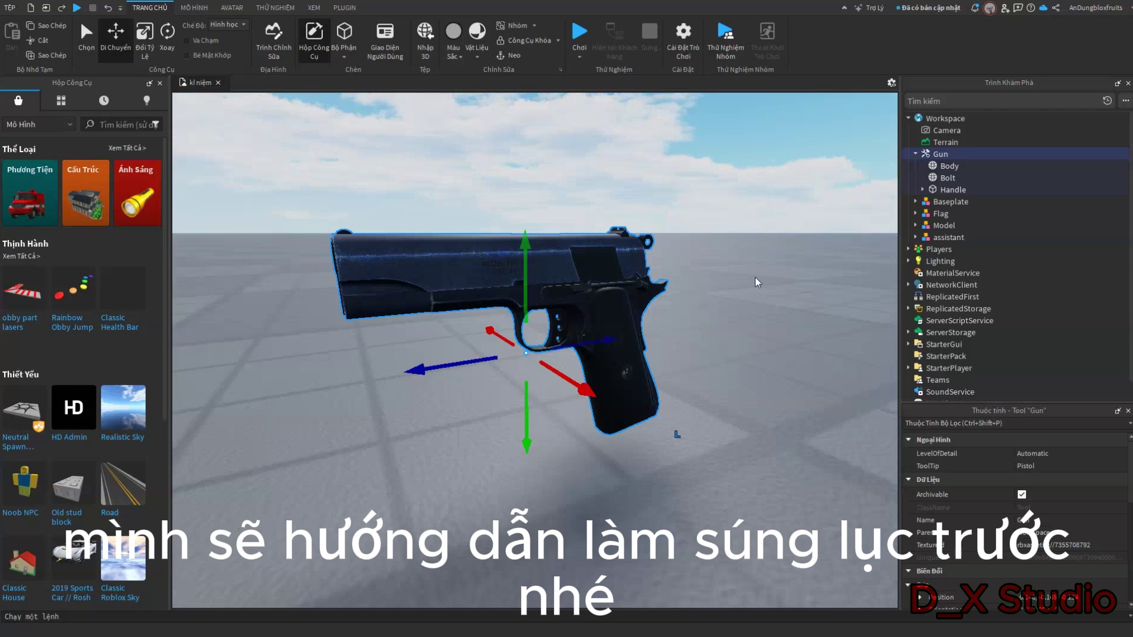
left_click(86, 55)
left_click(372, 205)
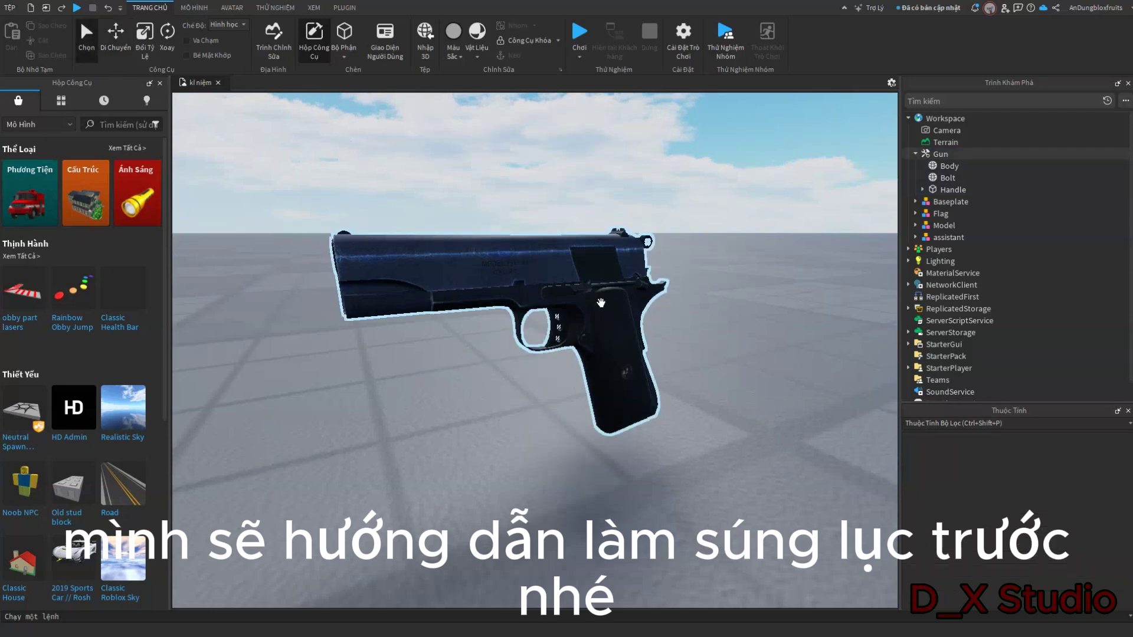
left_click(600, 303)
right_click_drag(601, 303, 742, 287)
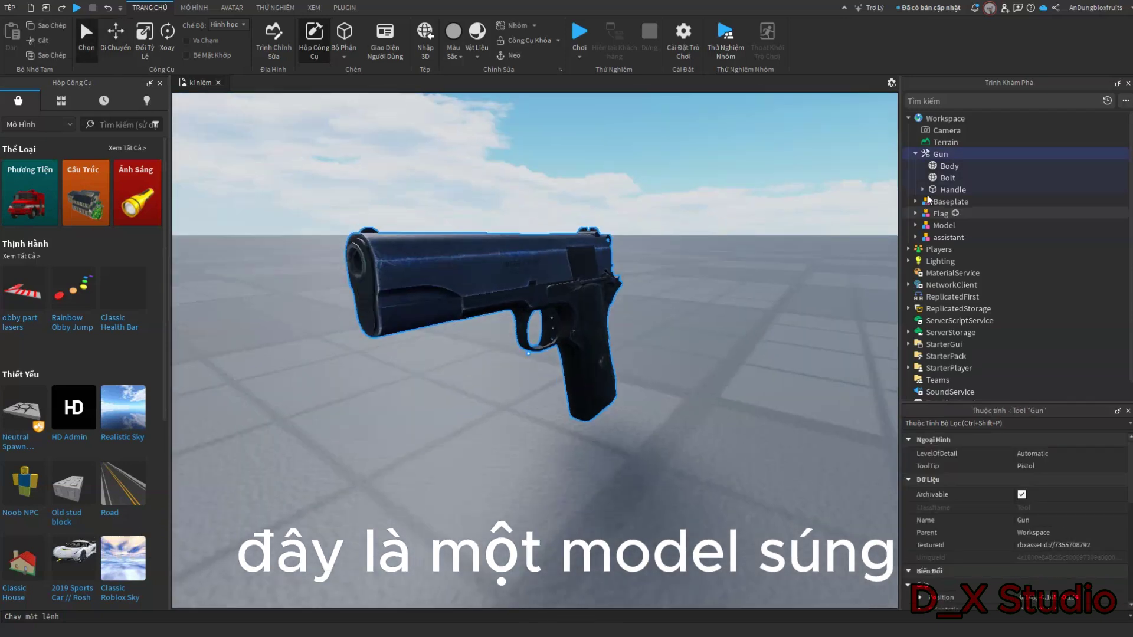
left_click(738, 246)
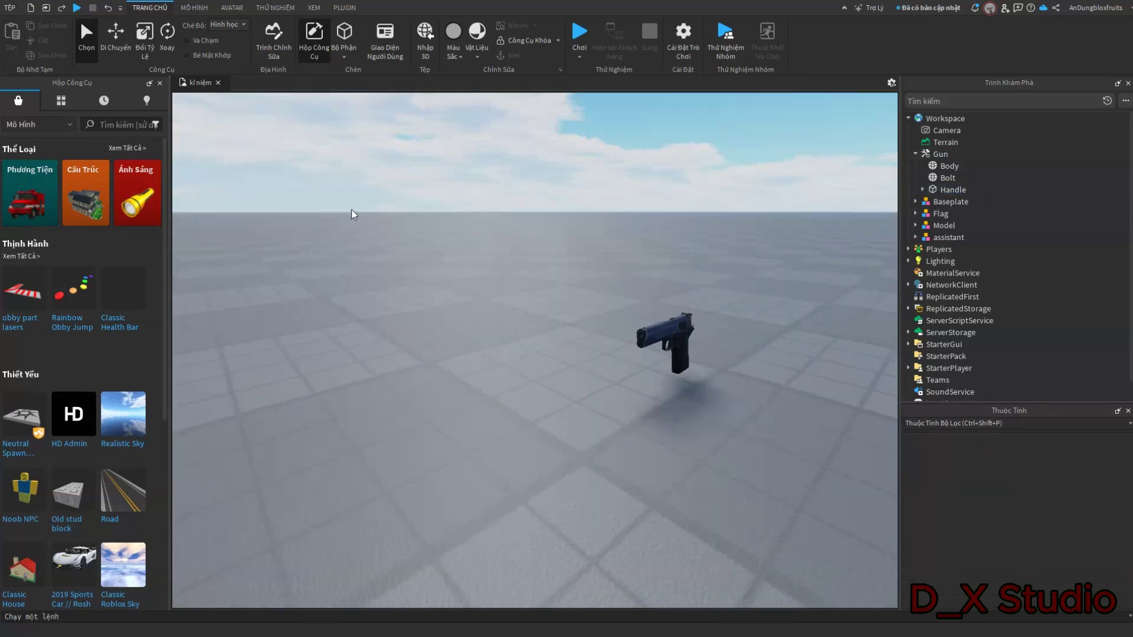
Step: Search the toolbox models for "muzzle flash" and insert the Muzzle Flash model with the plain white thumbnail
right_click_drag(352, 215, 289, 266)
left_click(113, 125)
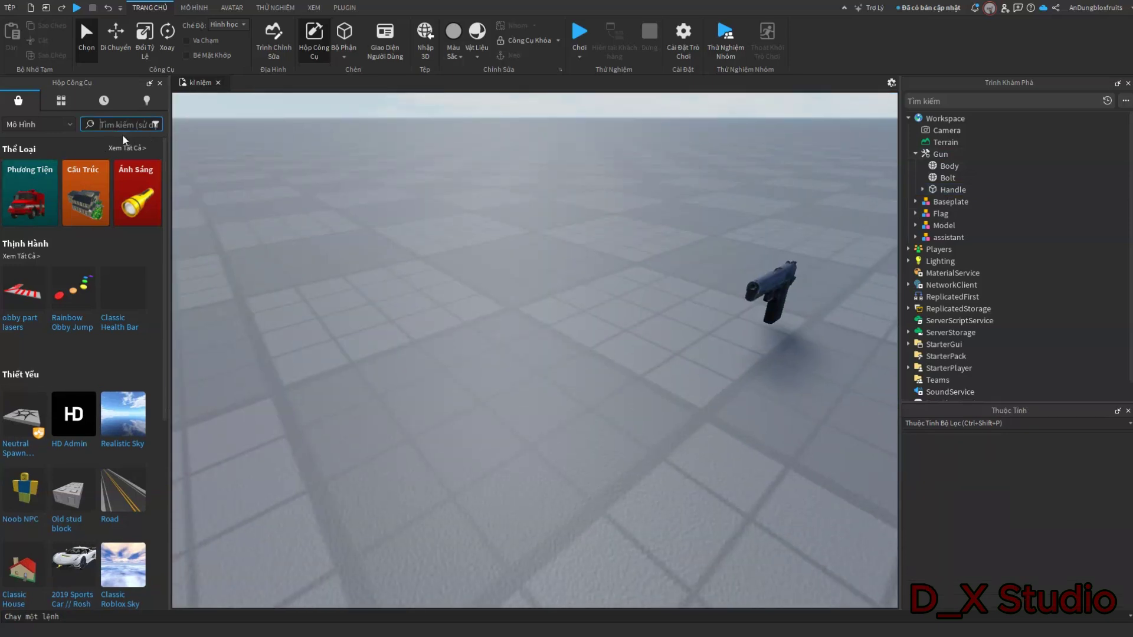
type("muzz")
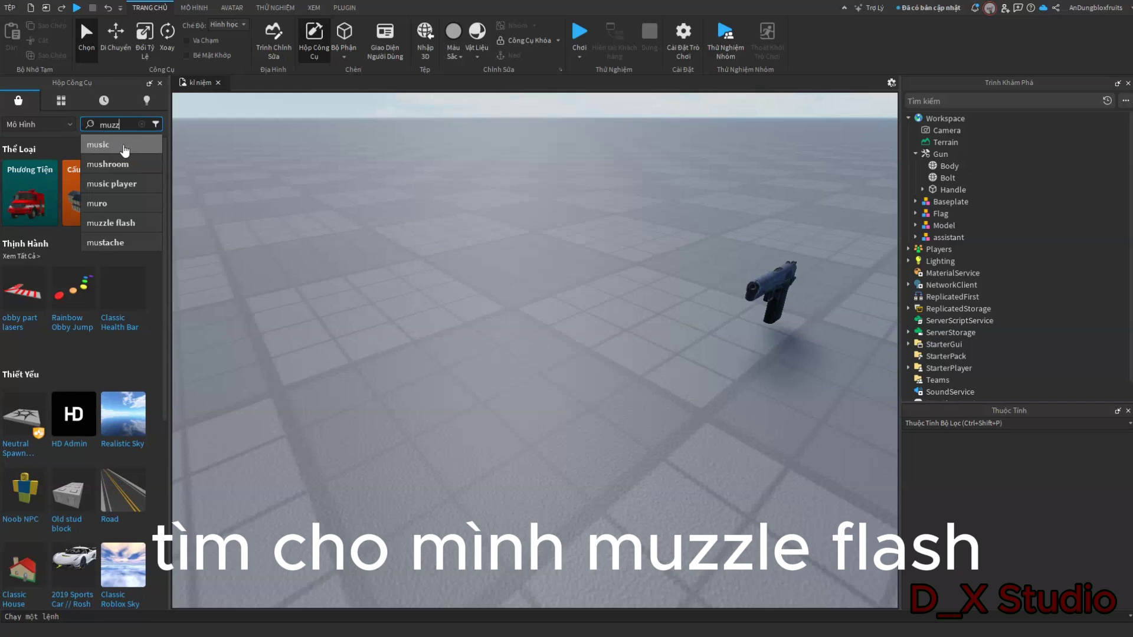
left_click(124, 150)
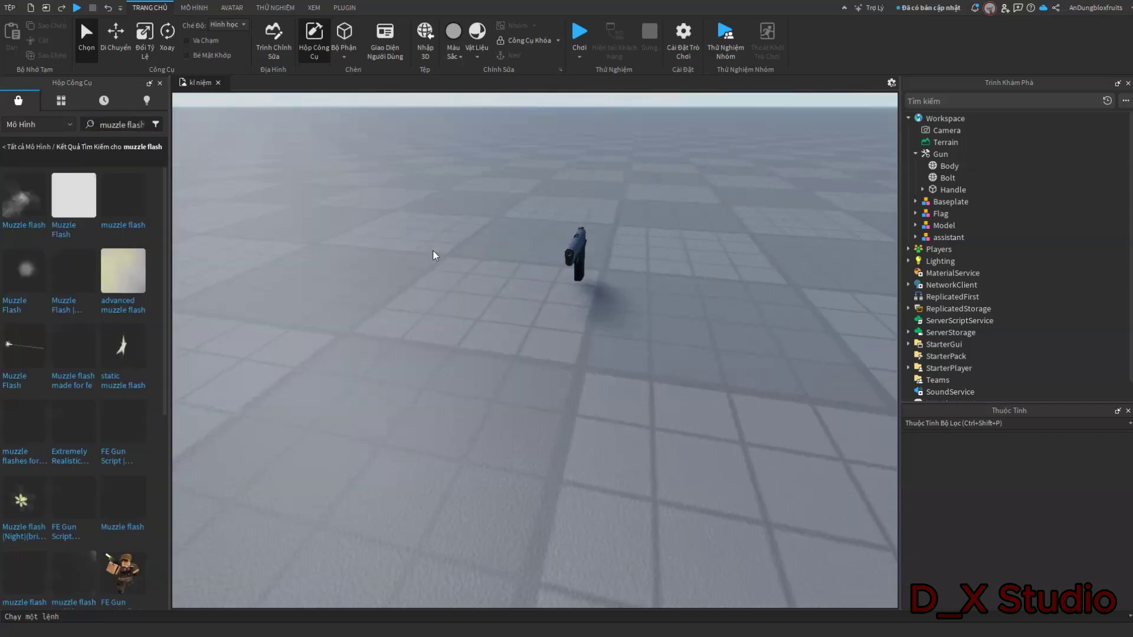
left_click(74, 195)
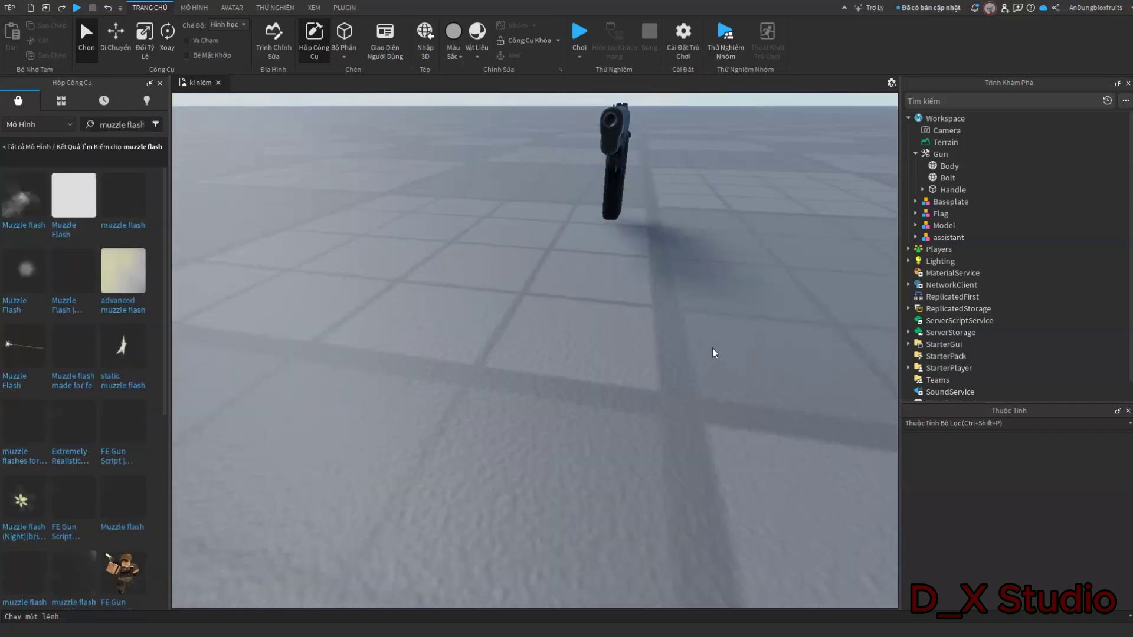
scroll(724, 349, "down", 5)
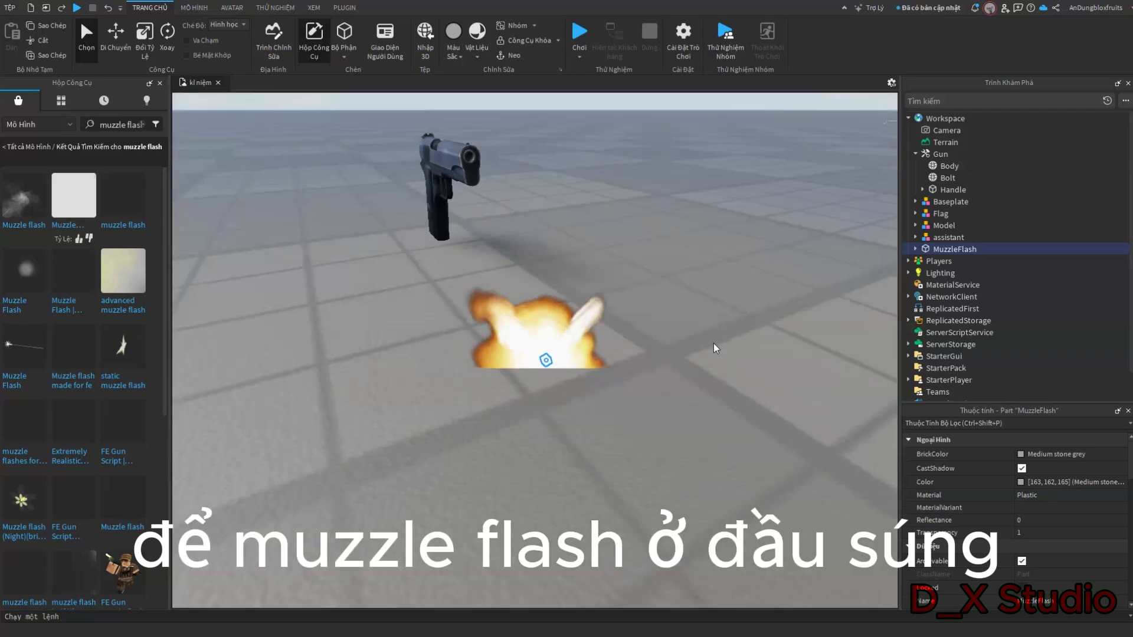
Step: Position the MuzzleFlash part precisely at the tip of the pistol's barrel and make it a child of the Gun tool
left_click_drag(546, 364, 520, 189)
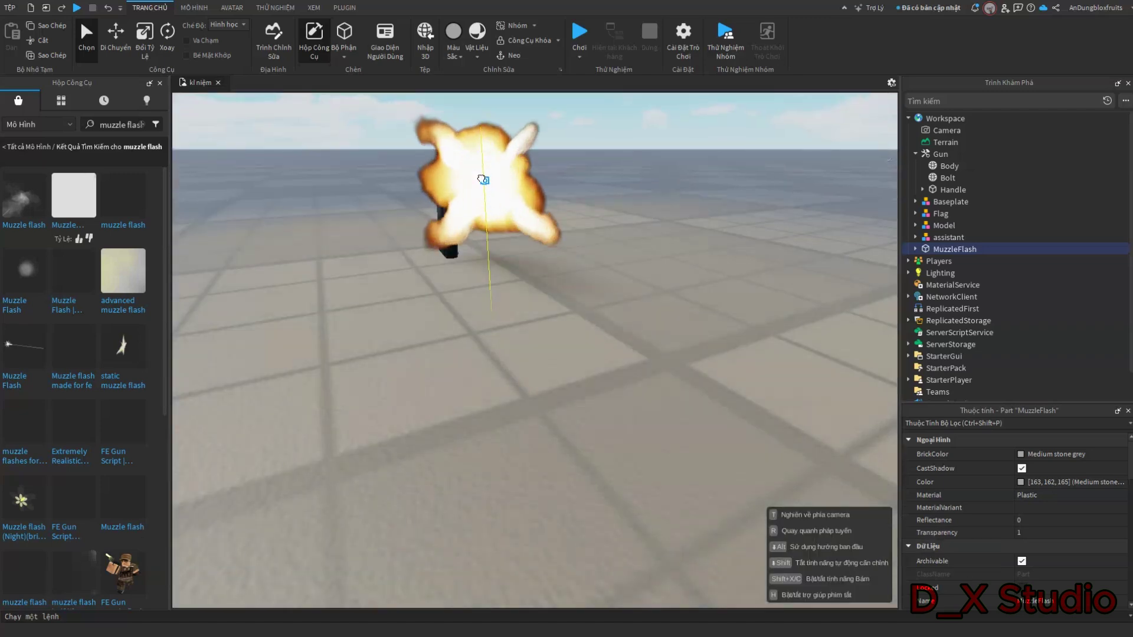
key("f")
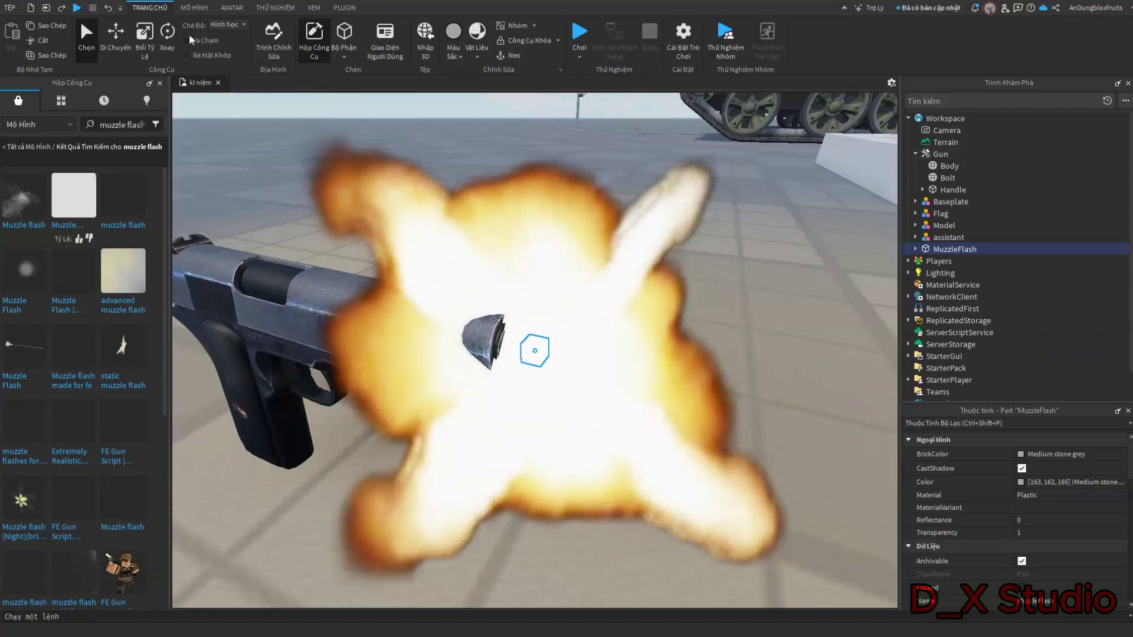
key("ctrl+2")
left_click_drag(602, 370, 584, 362)
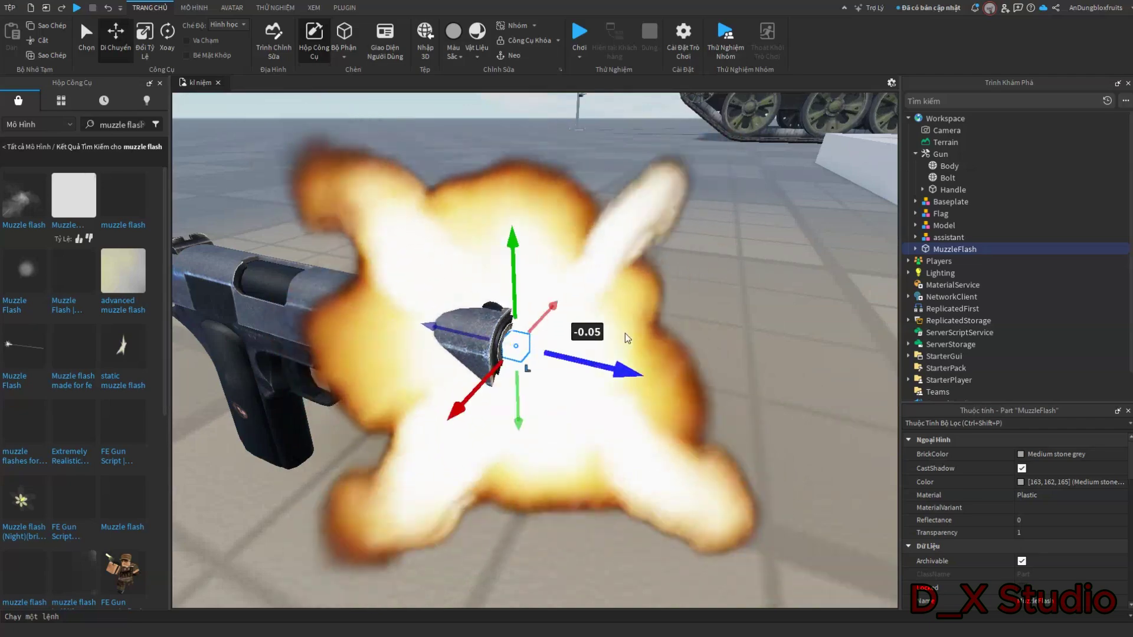
mouse_move(625, 336)
right_mouse_down()
mouse_move(617, 331)
mouse_move(634, 346)
right_mouse_up()
left_click_drag(633, 346, 630, 346)
right_click_drag(630, 346, 696, 329)
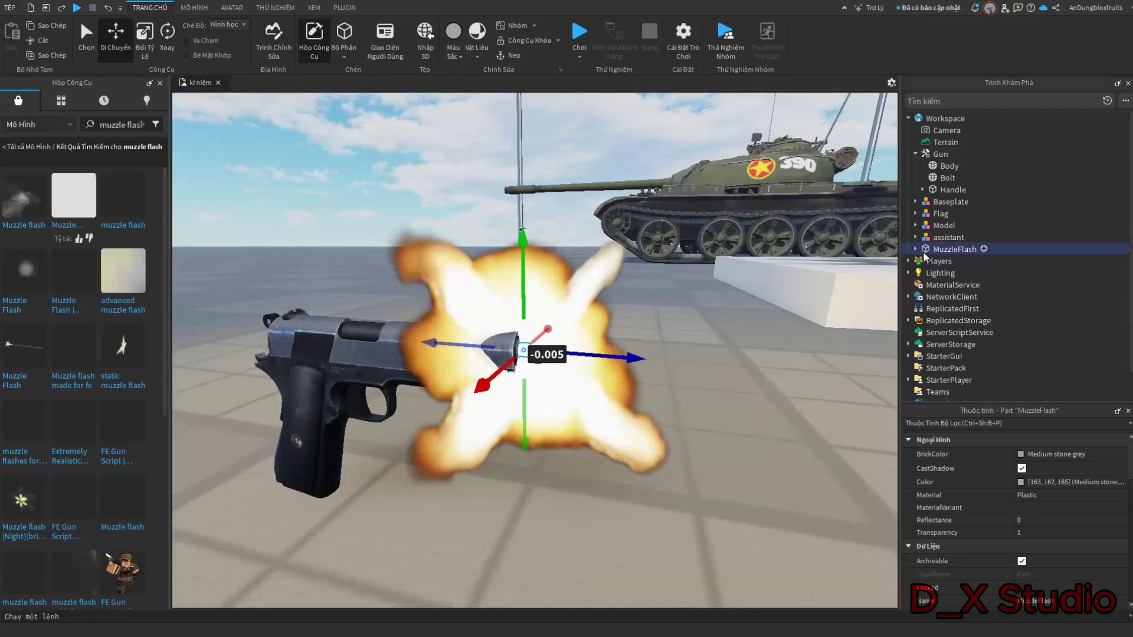
left_click_drag(942, 158, 942, 156)
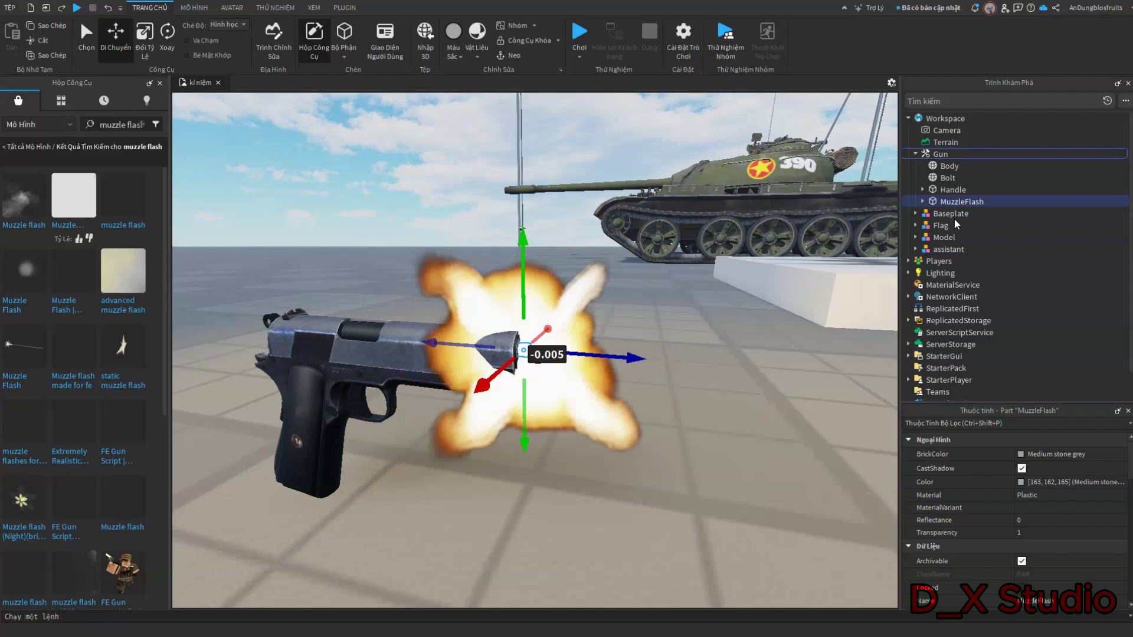
Step: Delete the five SpotLights inside MuzzleFlash and the object nested under MuzzleEffect
left_click(923, 202)
left_click(968, 226)
left_click(944, 274, "shift")
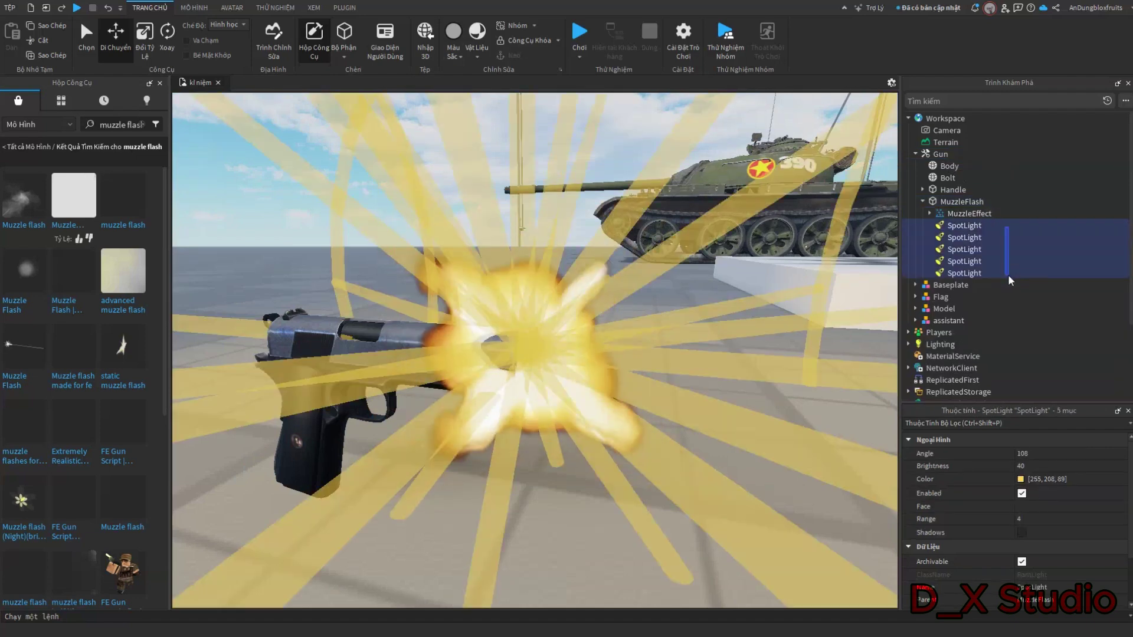
key("Delete")
left_click(930, 213)
left_click(962, 226)
key("Delete")
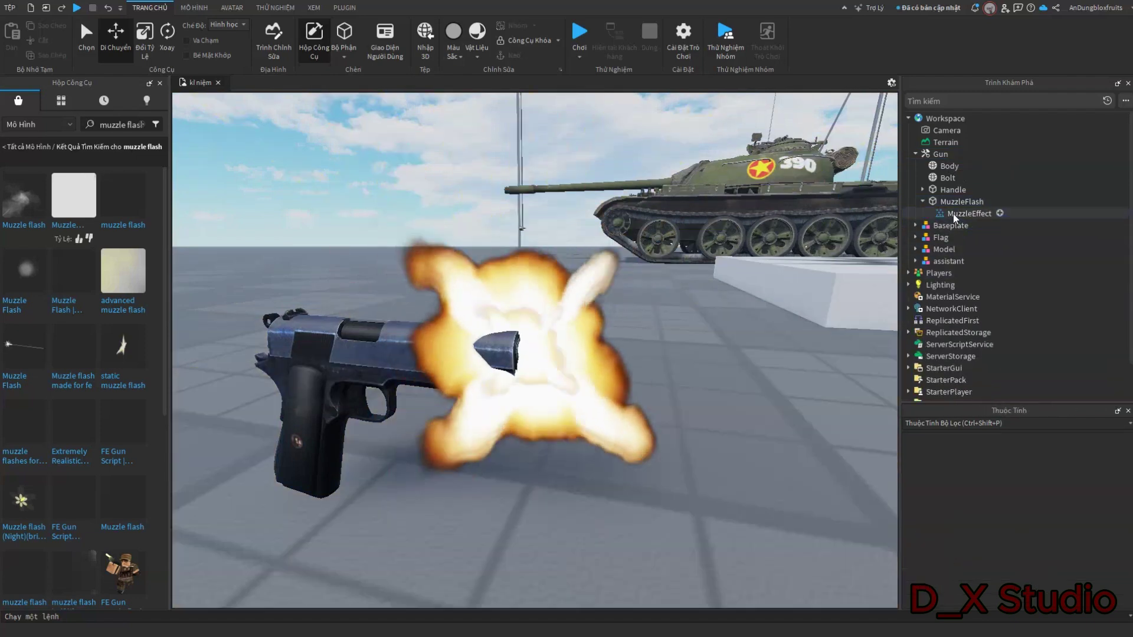
Step: Turn off the Enabled property of the MuzzleEffect particle emitter
left_click(922, 201)
left_click(969, 214)
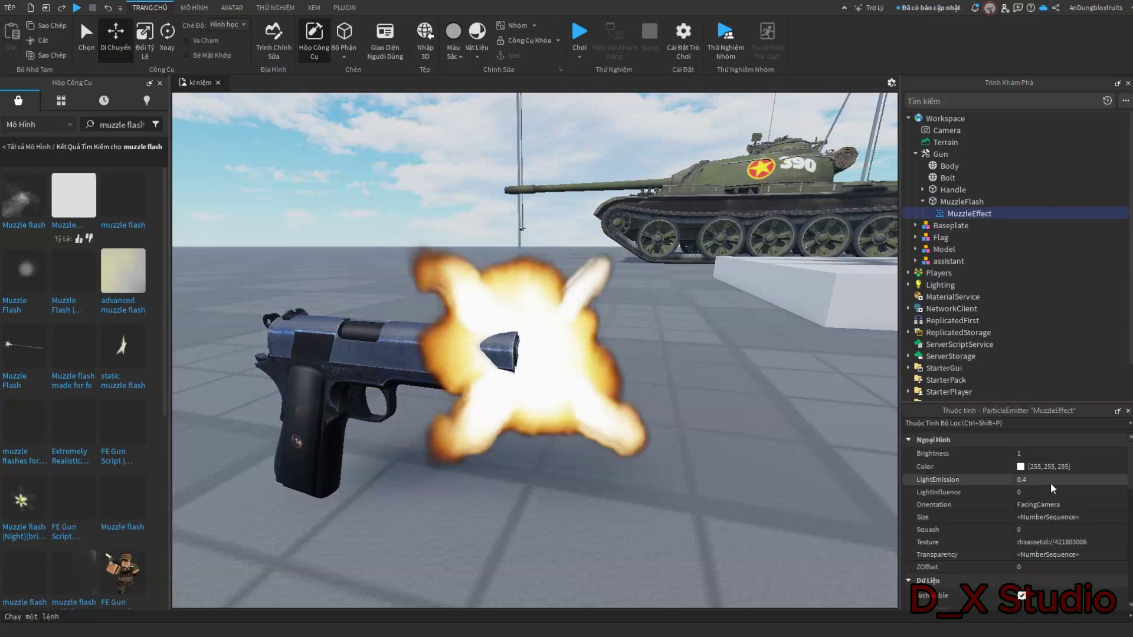
scroll(1060, 502, "down", 5)
scroll(1057, 511, "down", 2)
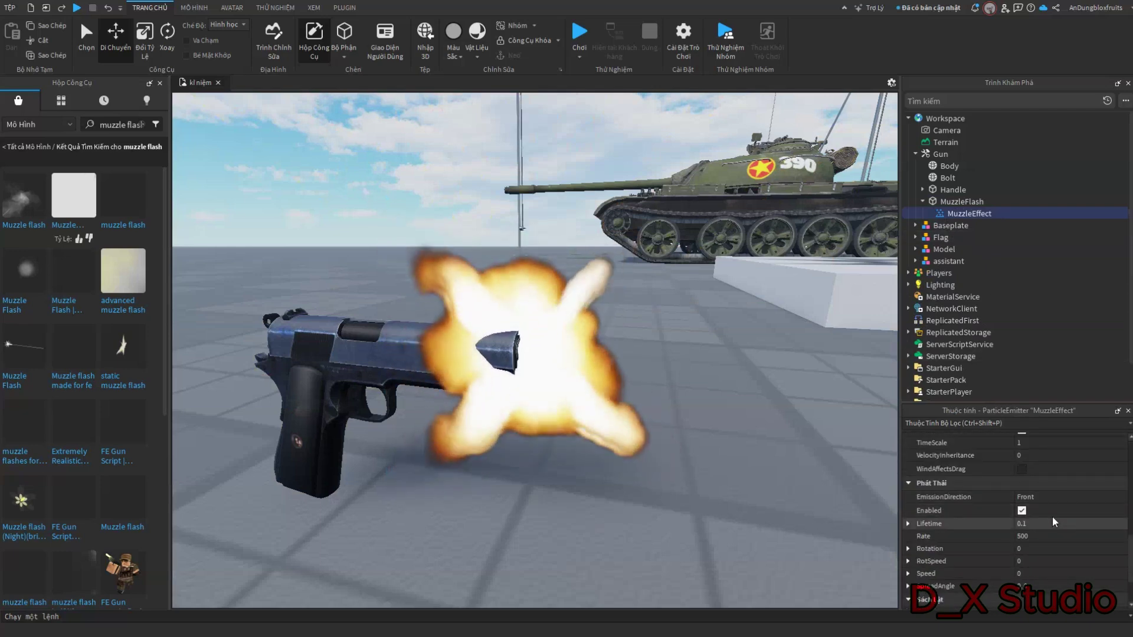
left_click(1023, 510)
left_click(668, 413)
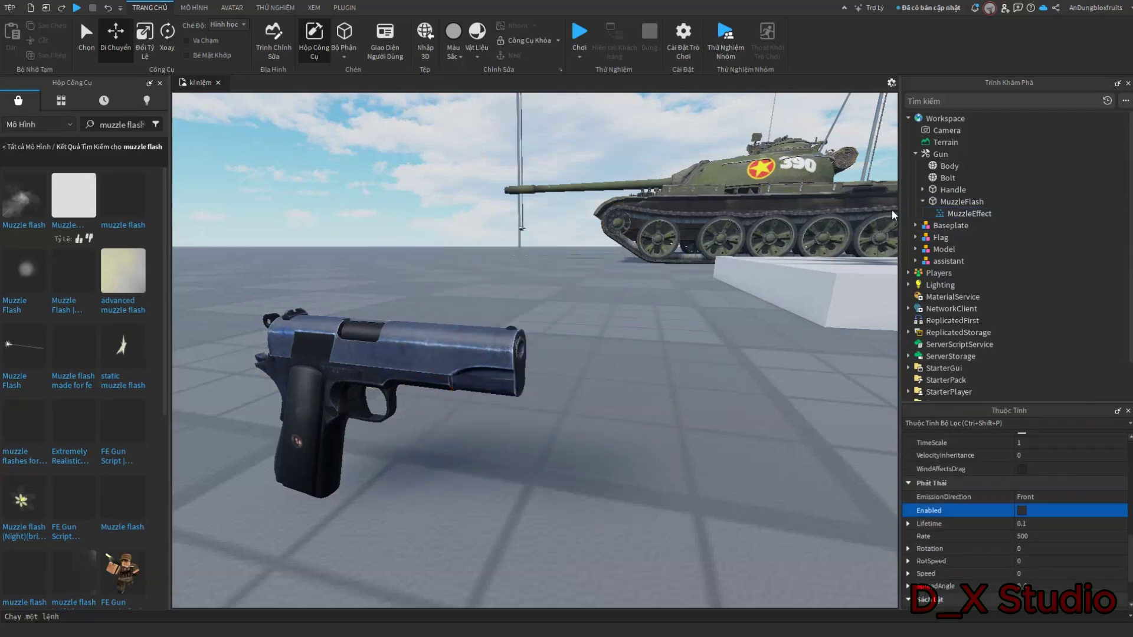
Step: Add a WeldConstraint to the Gun's Handle part
left_click(921, 202)
left_click(953, 189)
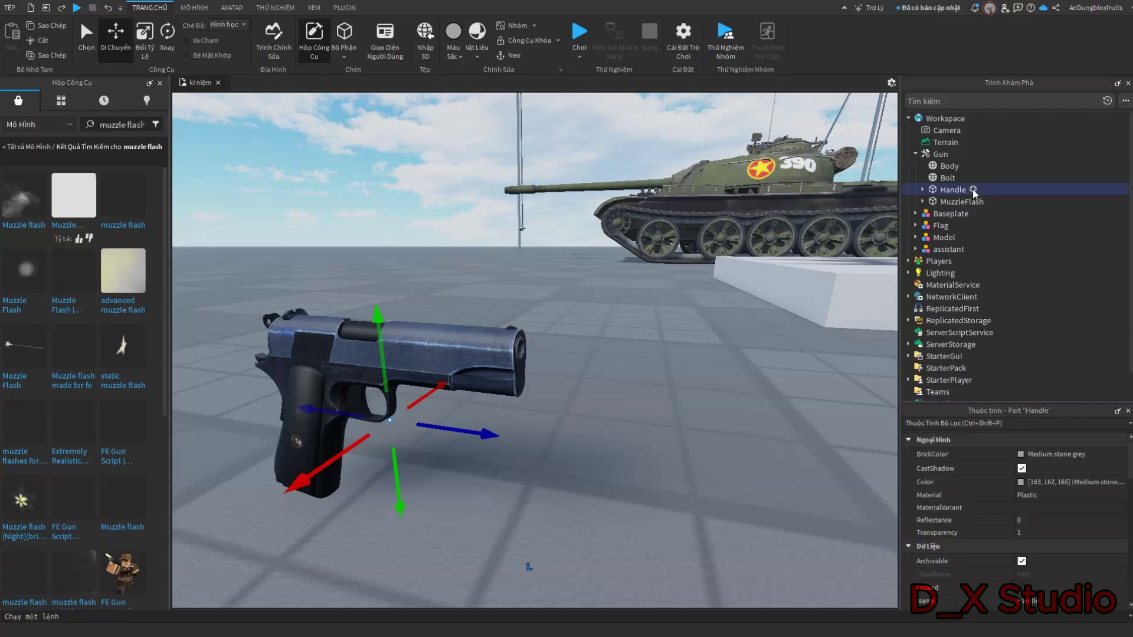
left_click(974, 189)
type("w")
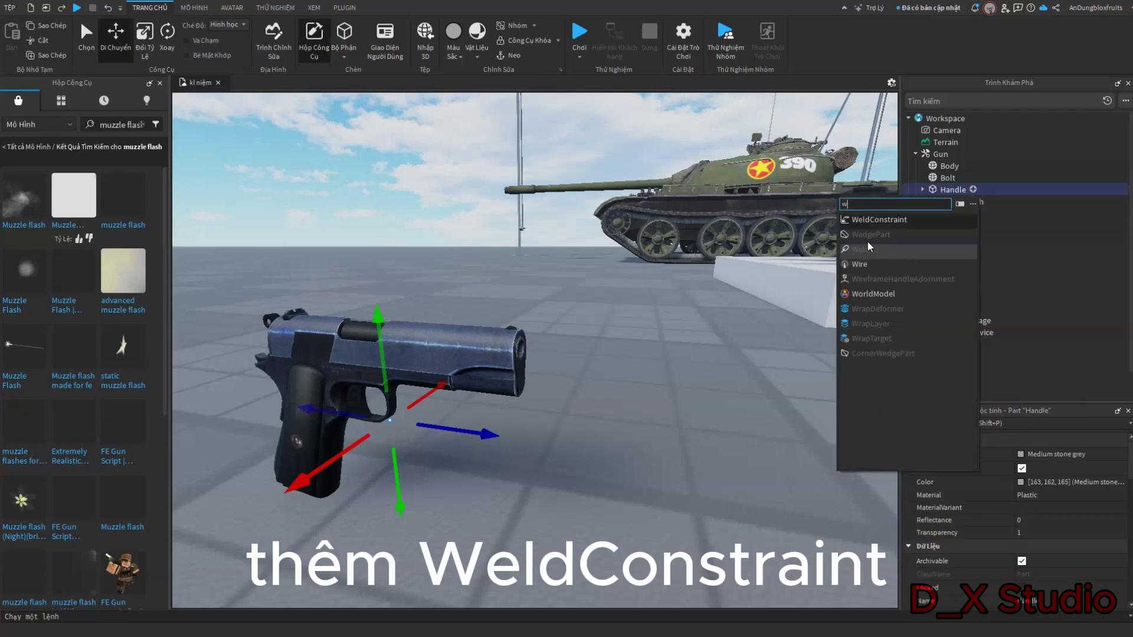
left_click(870, 222)
Step: Set the WeldConstraint's Part0 to Handle and Part1 to MuzzleFlash
left_click(1039, 576)
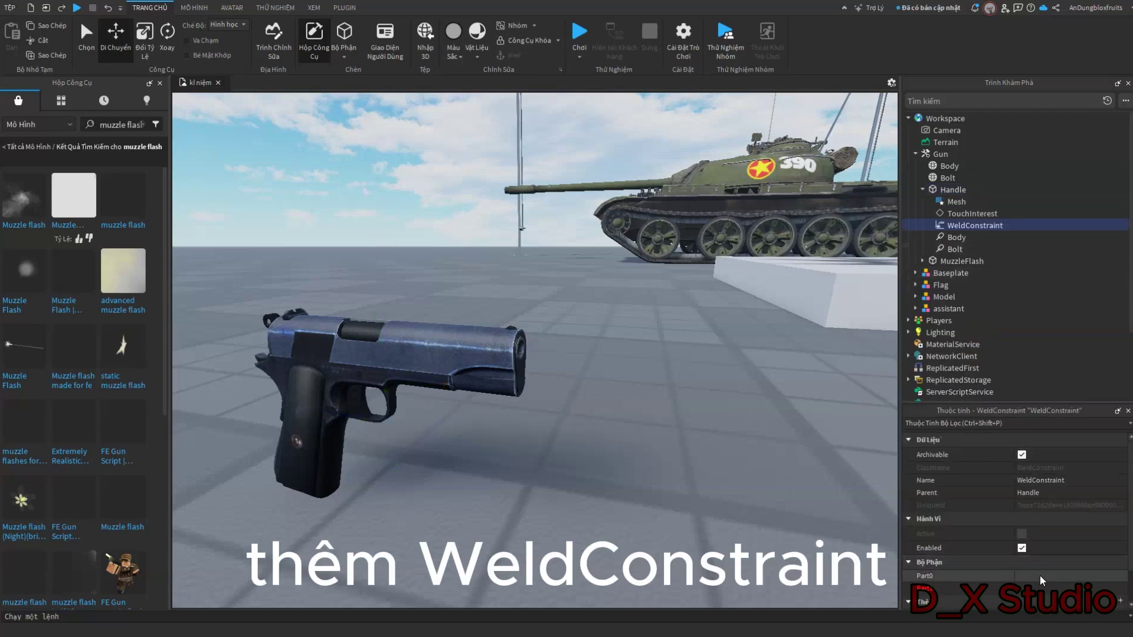
left_click(953, 190)
left_click(1030, 589)
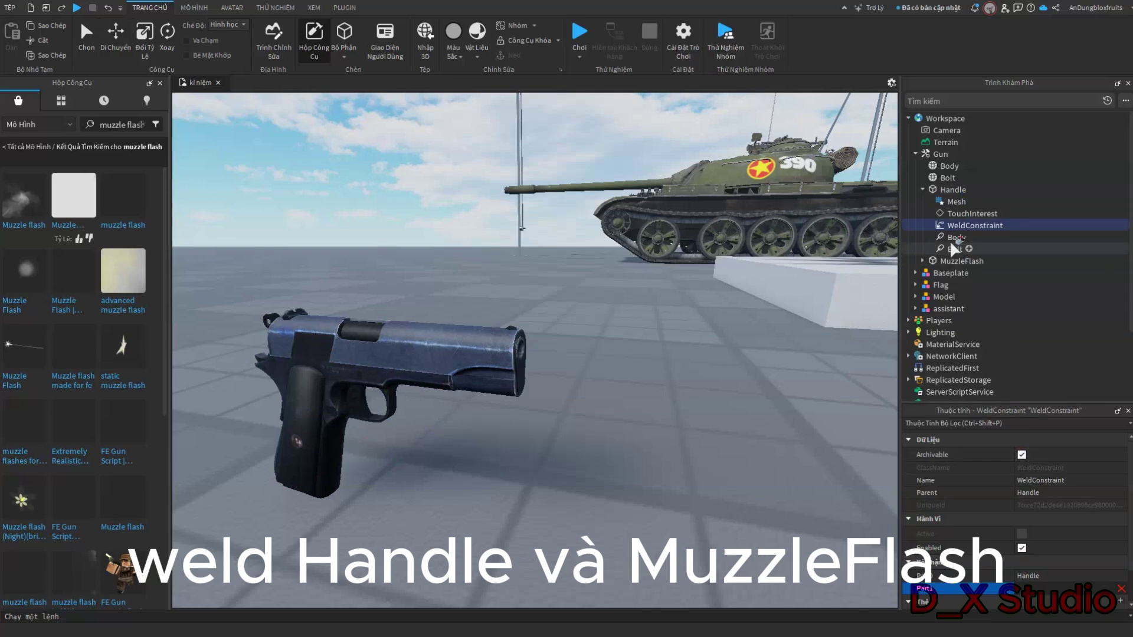
left_click(961, 261)
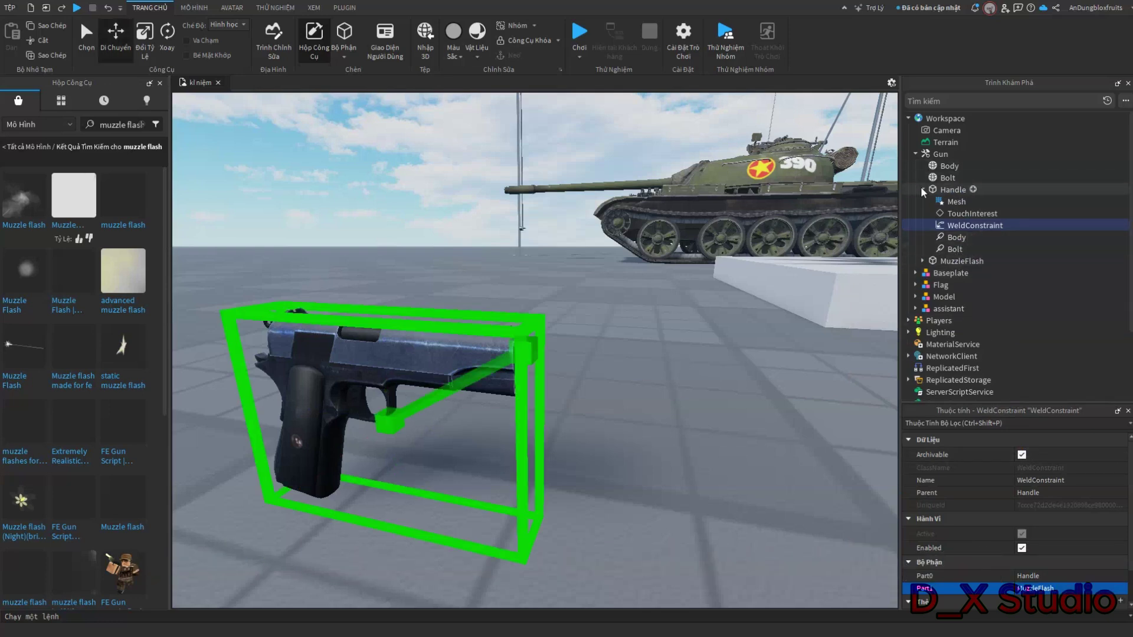
left_click(923, 190)
left_click(786, 443)
Step: Search the toolbox audio for "pistol" and preview the first one-second pistol sound
right_click_drag(787, 443, 802, 432)
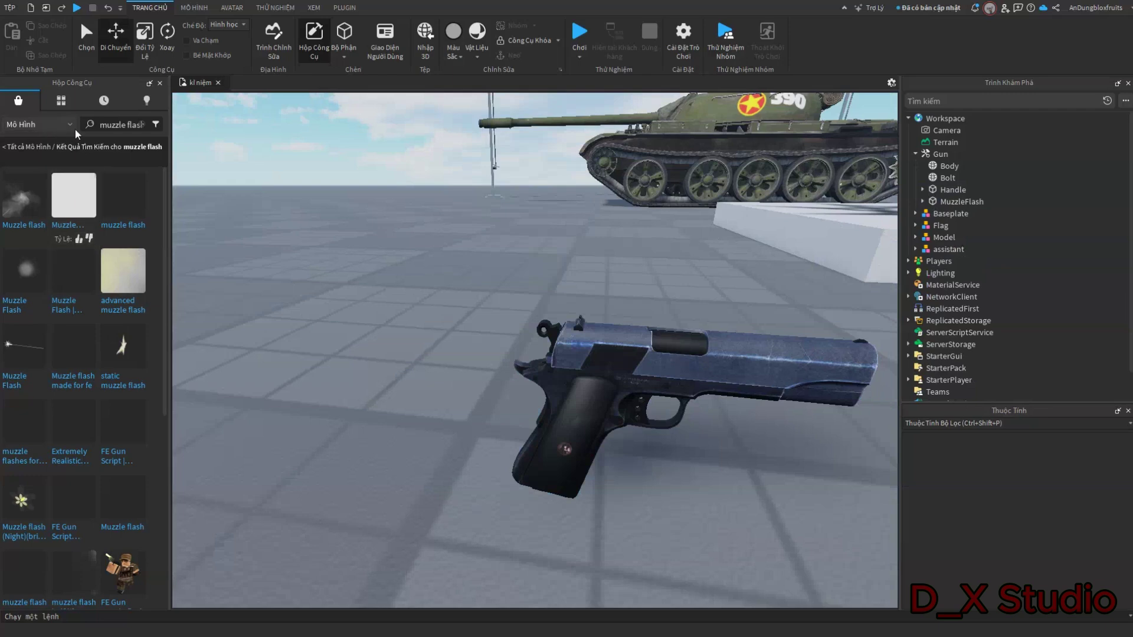
left_click(140, 124)
left_click(38, 125)
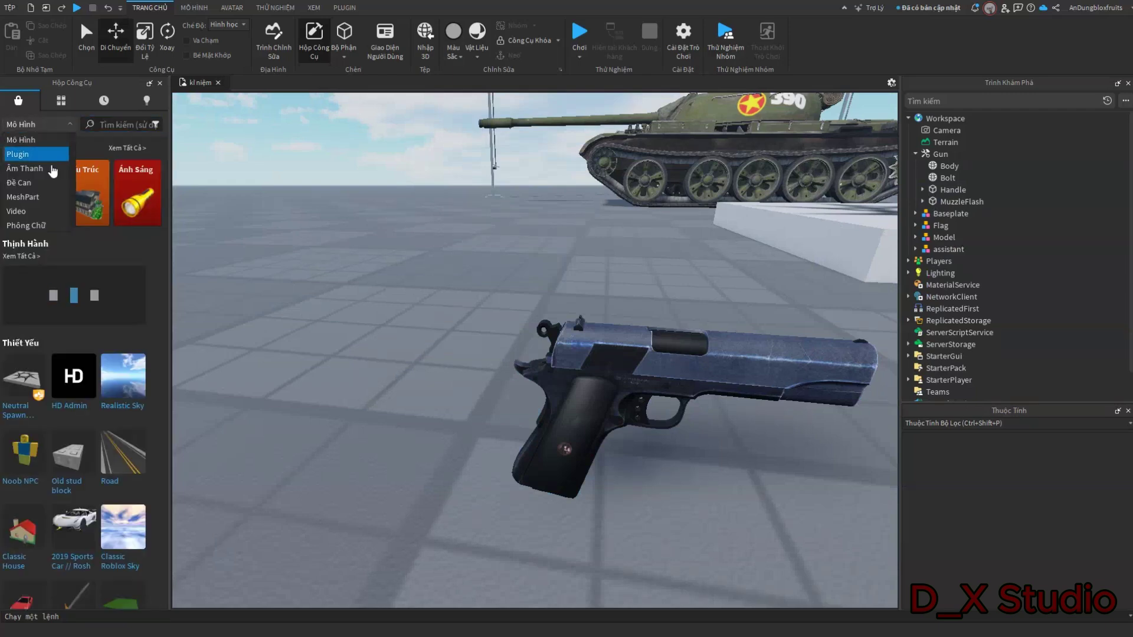
left_click(24, 162)
type("pis")
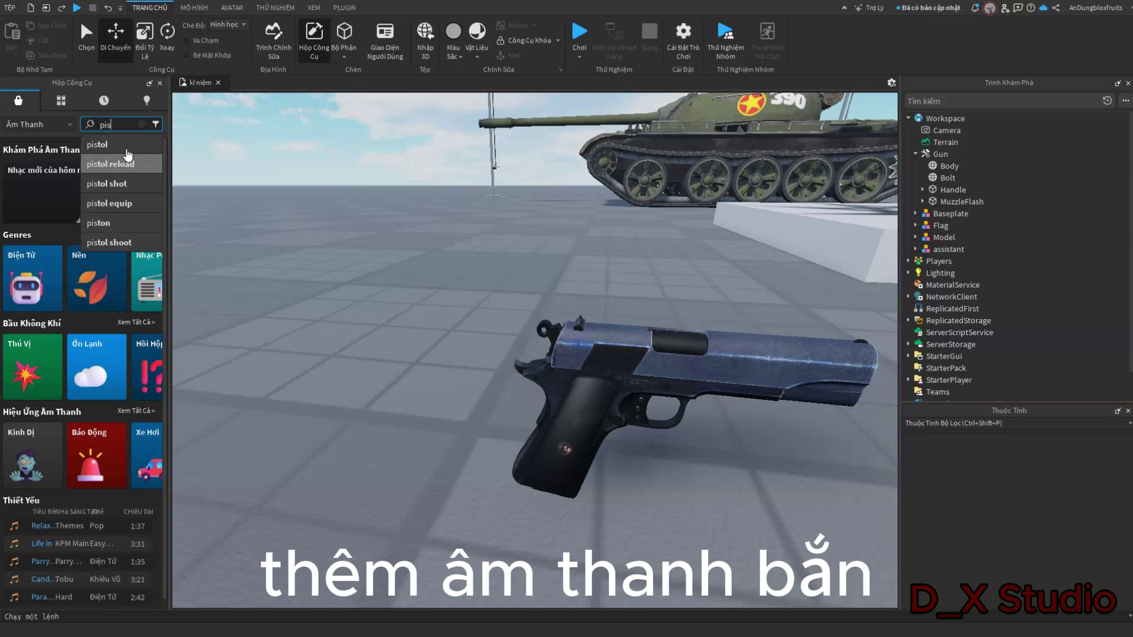
left_click(127, 148)
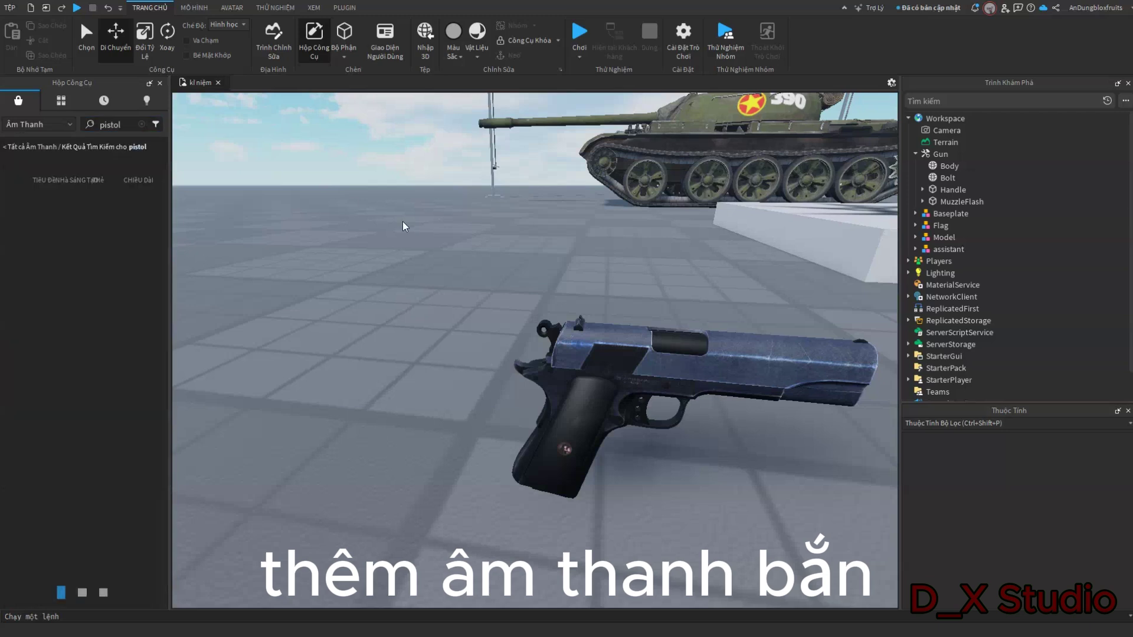
right_click_drag(402, 225, 415, 225)
scroll(363, 247, "down", 2)
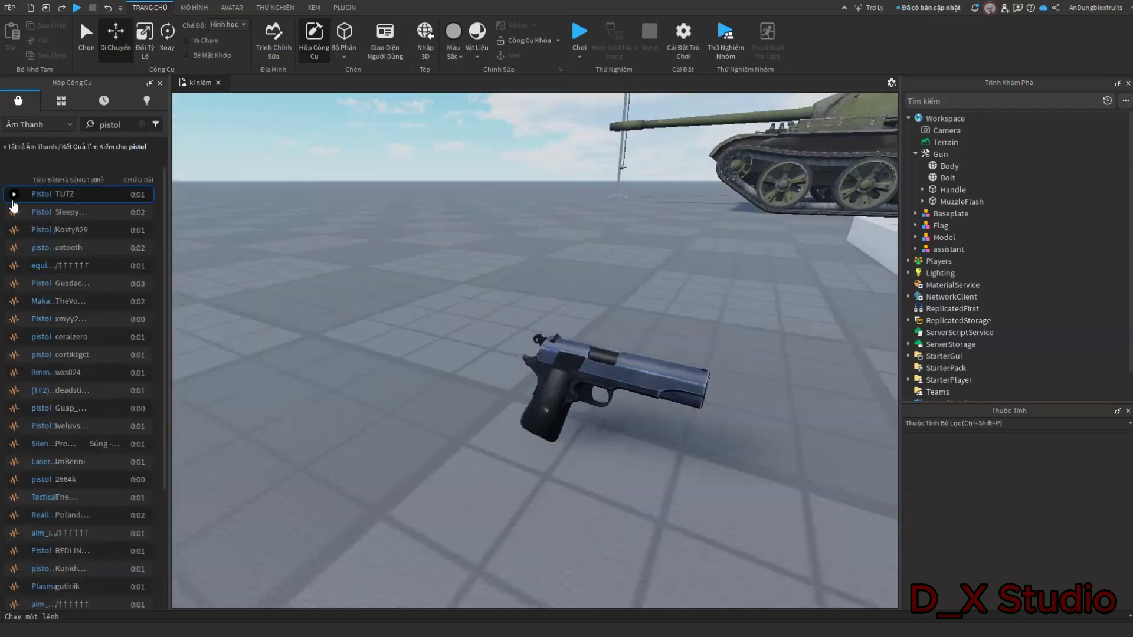
left_click(13, 201)
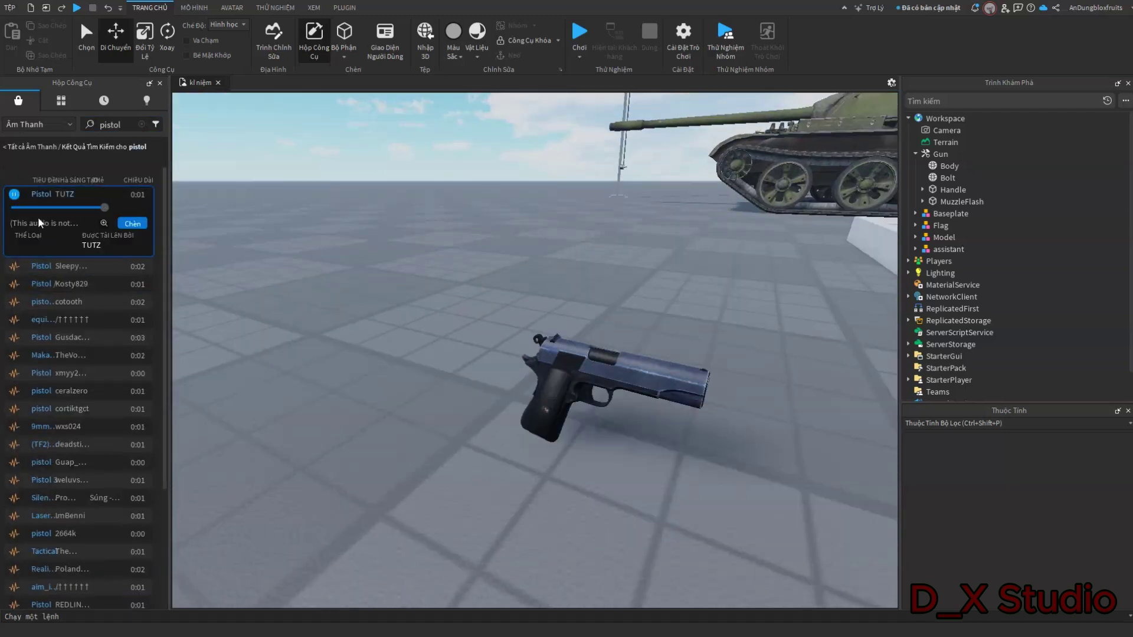
Step: Insert the previewed pistol sound into the Gun tool and rename it Shoot
left_click(941, 157)
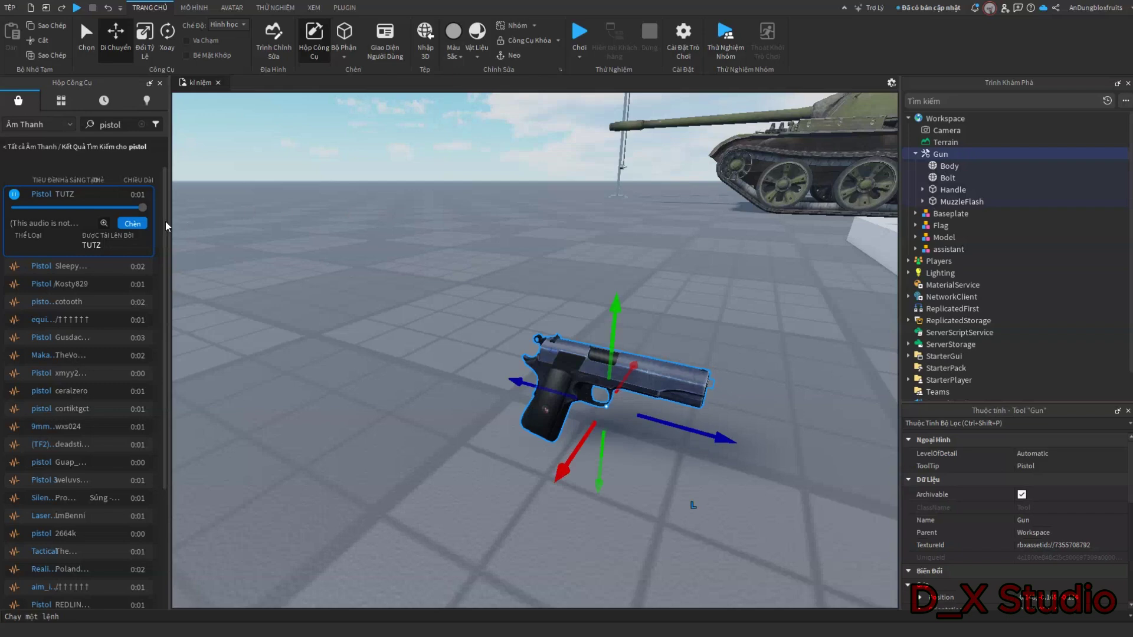
left_click(132, 223)
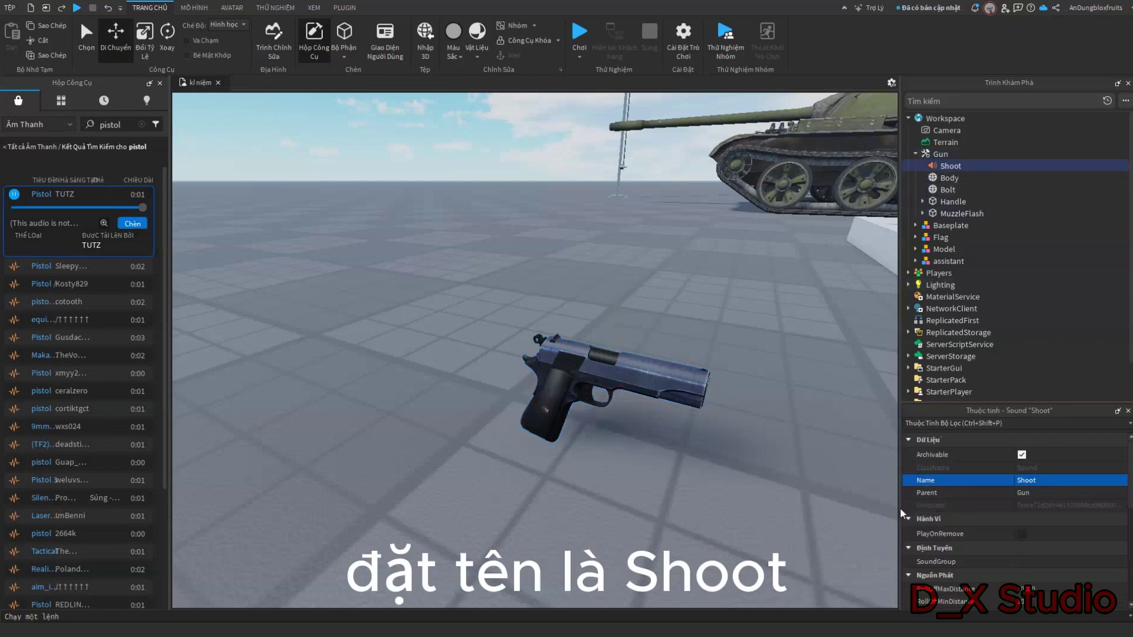
left_click(661, 496)
left_click(28, 147)
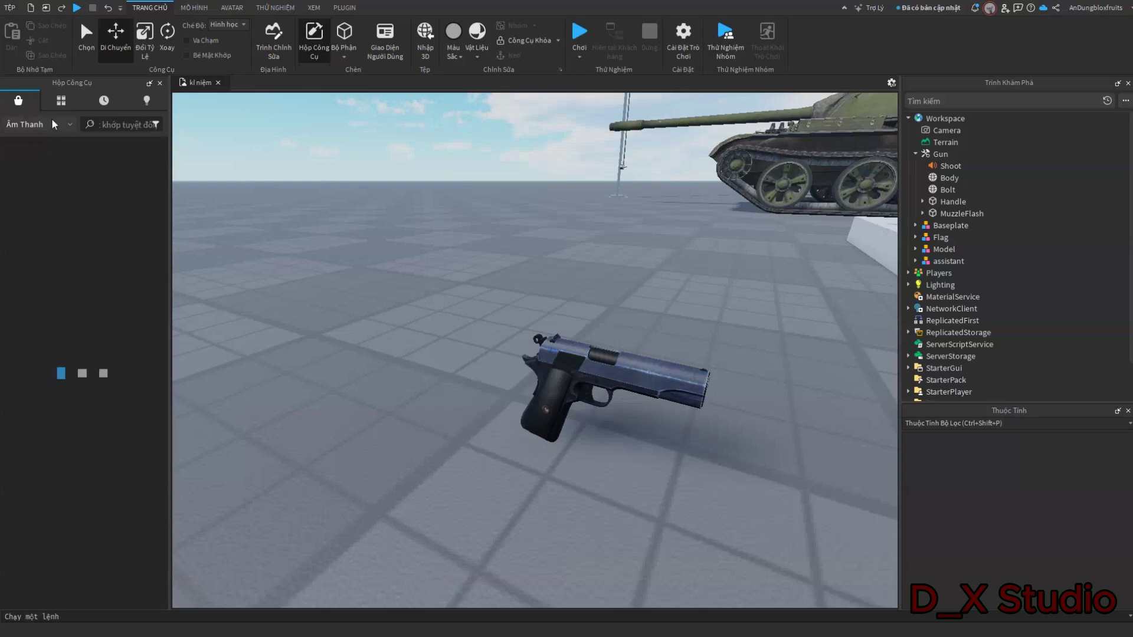
Step: Switch the toolbox category from audio to models
left_click(52, 121)
left_click(45, 141)
key("d")
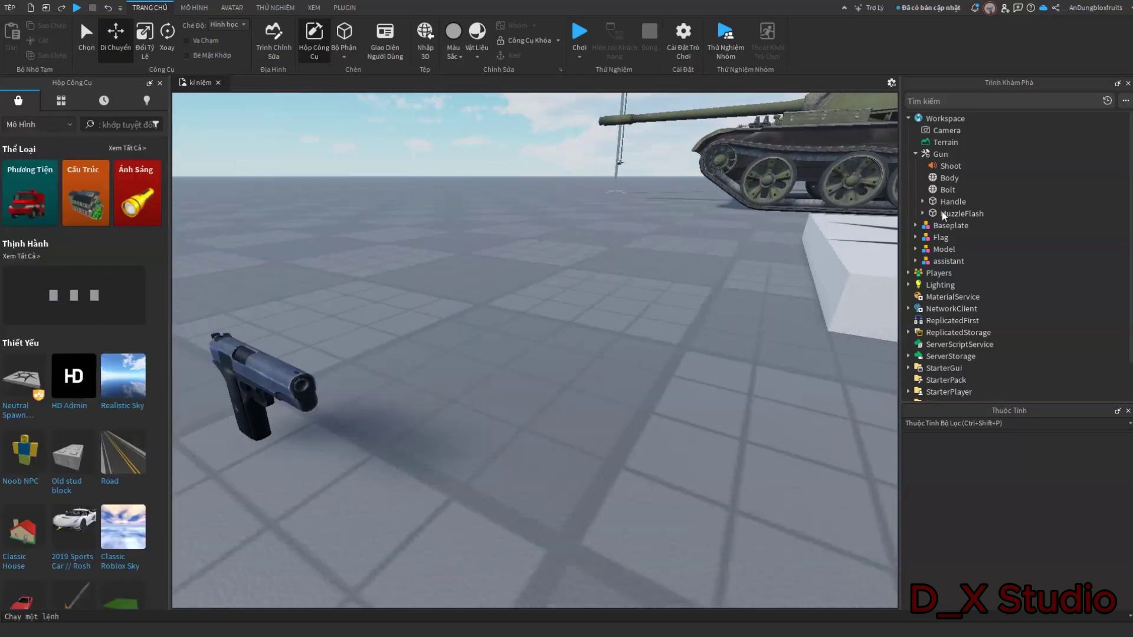
key("a")
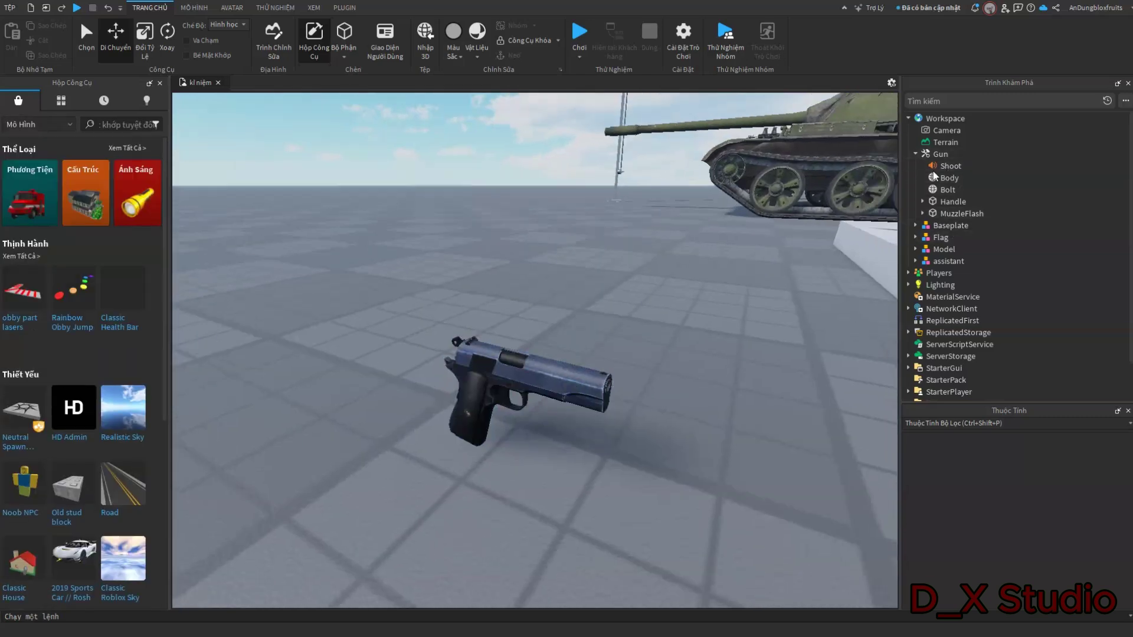
Step: Add a RemoteEvent to ReplicatedStorage and rename it Shoot
left_click(971, 333)
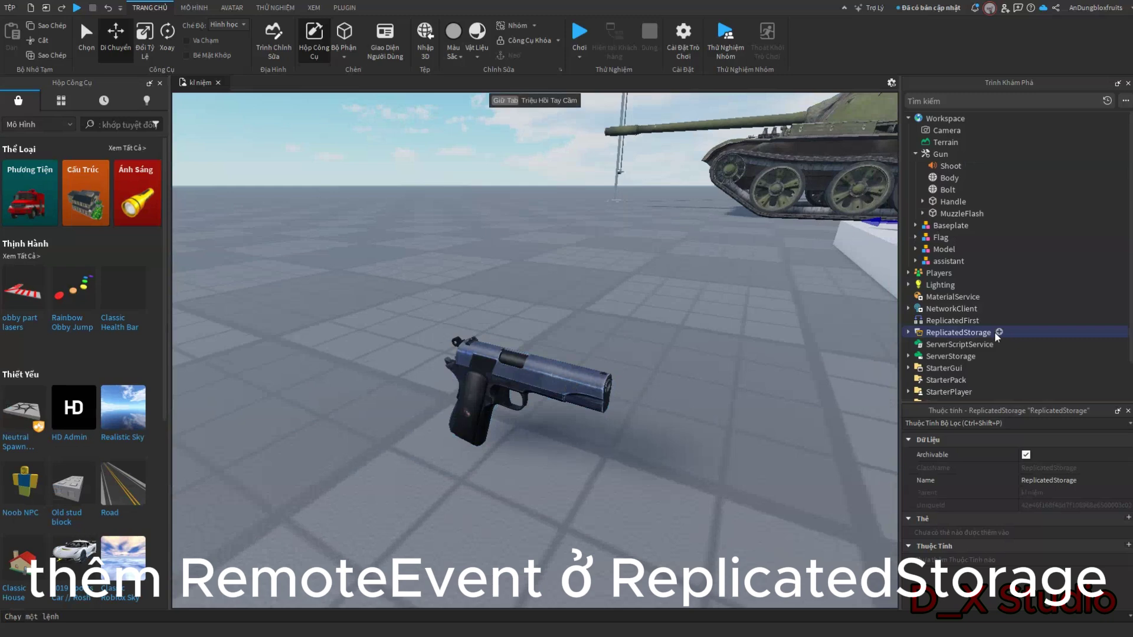
left_click(998, 333)
left_click(903, 393)
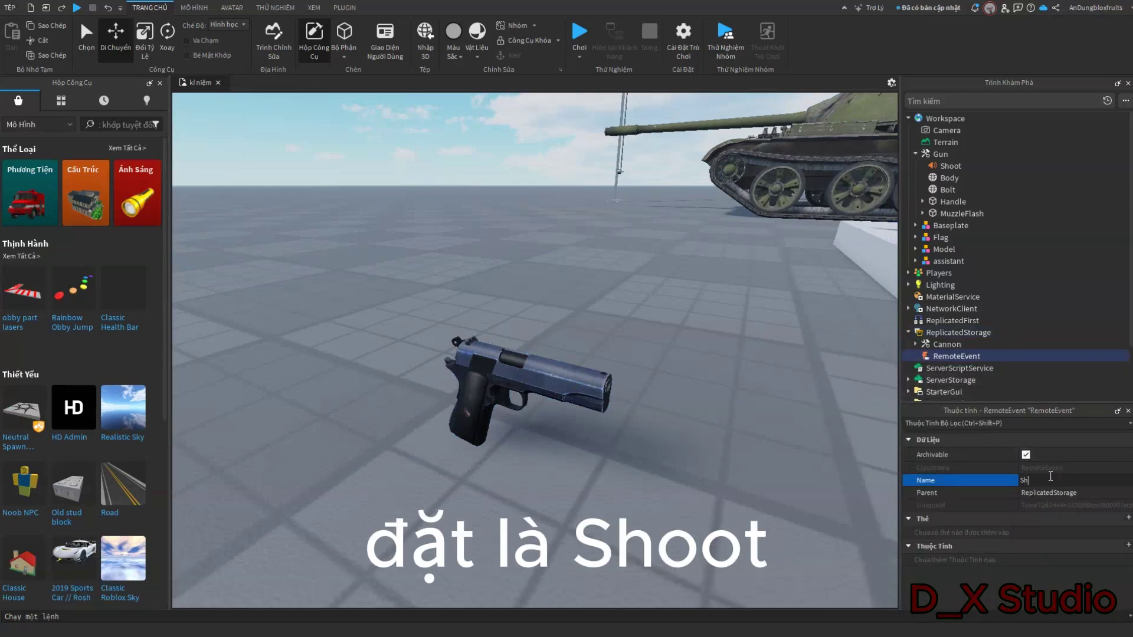
left_click(1051, 476)
type("Shoot")
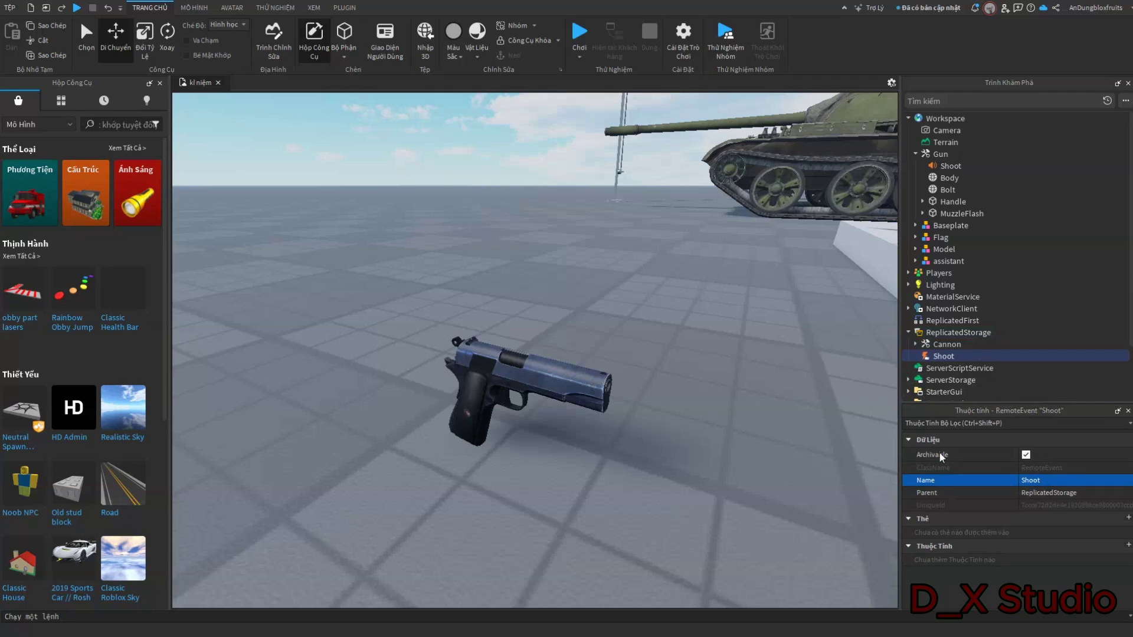
left_click(909, 332)
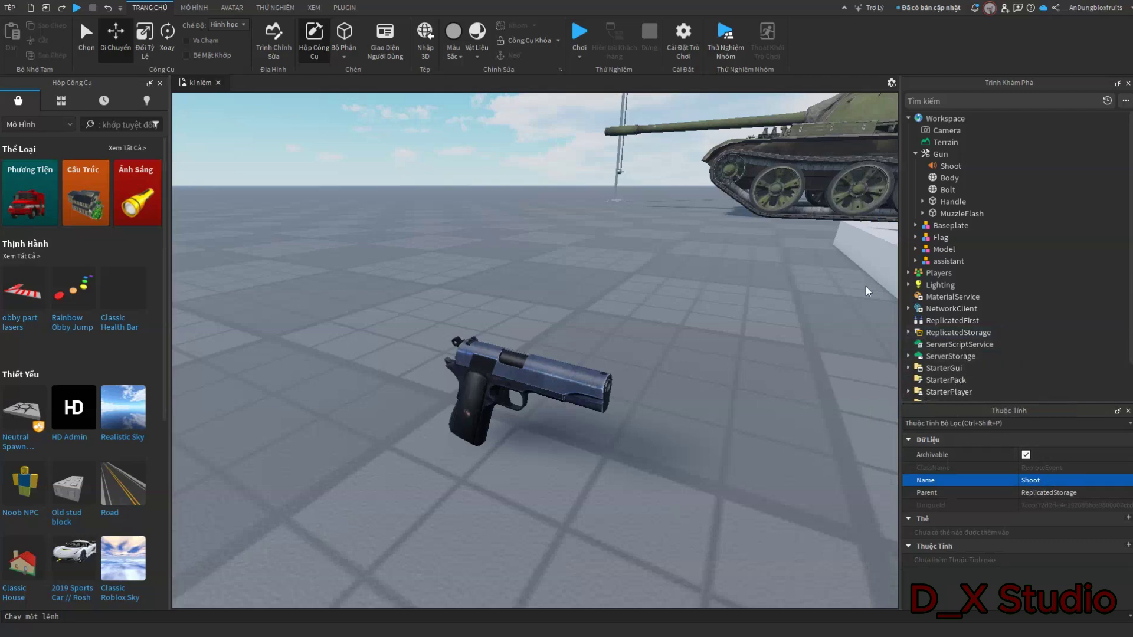
Step: Add a LocalScript to the Gun that plays Shoot, flashes MuzzleEffect for 0.1 s, fires the Shoot event on humanoid targets and waits 0.5 s as cooldown
left_click(940, 155)
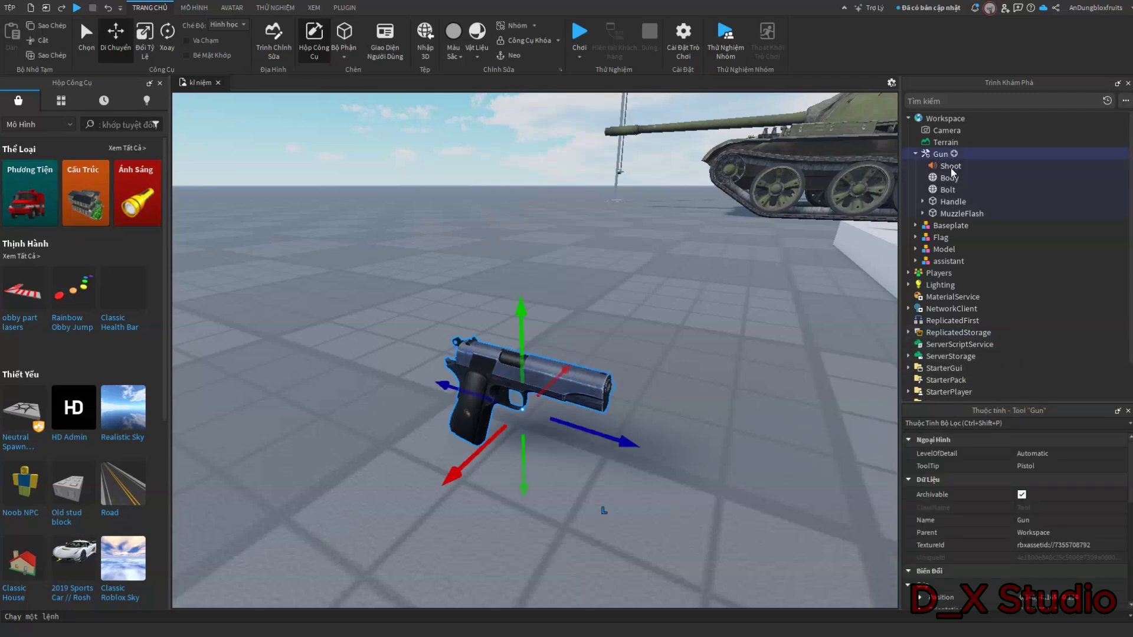
left_click(954, 154)
left_click(853, 198)
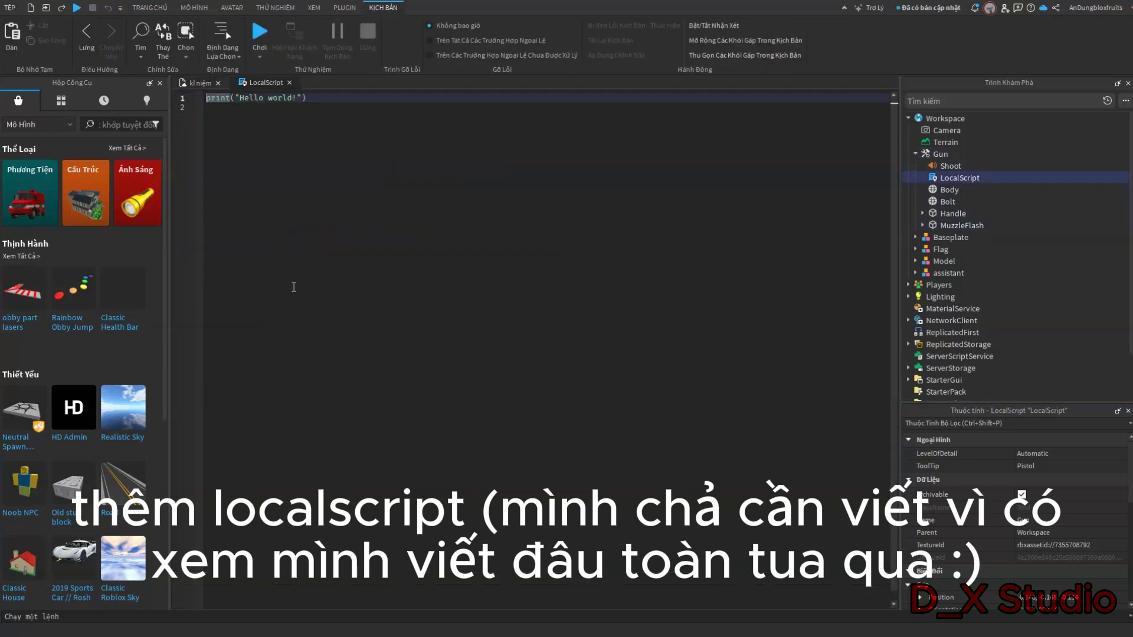
key("ctrl+a")
type("local Player = game.Players.LocalPlayer local Mouse = Player:GetMouse() local cooldown = false  script.Parent.Activated:Connect(function() \tif cooldown == false then \t\tscript.Parent.Shoot:Play() \t\tscript.Parent.MuzzleFlash.MuzzleEffect.Enabled = true \t\twait(0.1) \t\tscript.Parent.MuzzleFlash.MuzzleEffect.Enabled = false \t\tlocal Target = Mouse.Target  \t\tif Target.Parent:FindFirstChild(\"Humanoid\") then  \t\t\tgame.ReplicatedStorage.Shoot:FireServer(Target.Parent) \t\tend \t\tcooldown = true \t\twait(0.5) \t\tcooldown = false \tend end)")
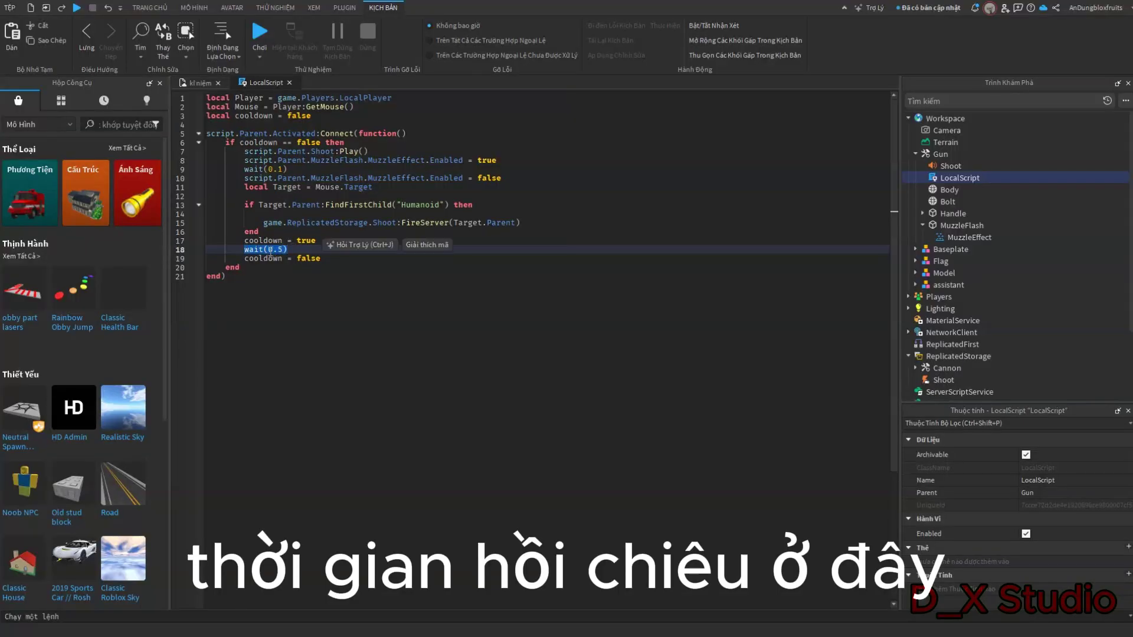
mouse_move(270, 250)
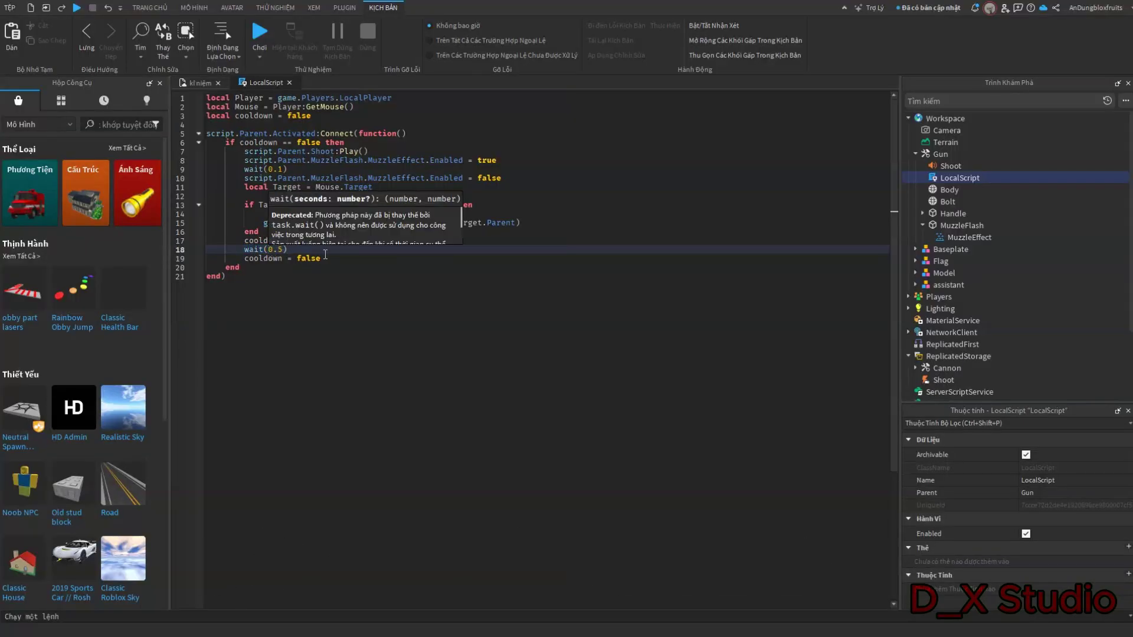
left_click(333, 255)
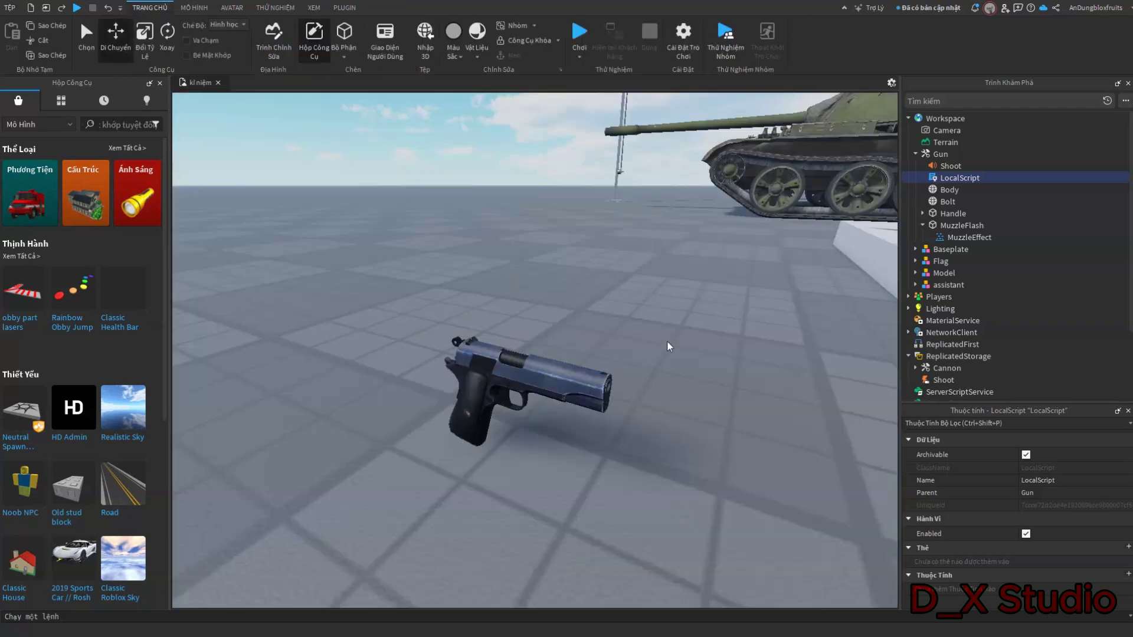
left_click(669, 346)
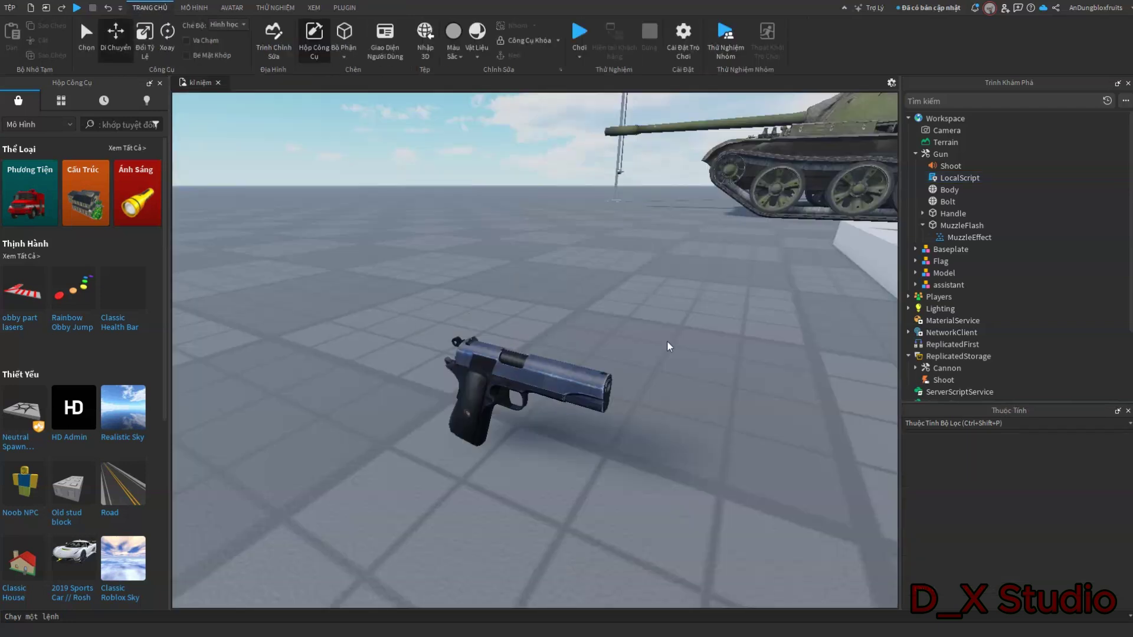
Step: Add a Script to the Gun that subtracts 20 from the target Humanoid's health when the Shoot RemoteEvent reaches the server
left_click(944, 155)
left_click(954, 154)
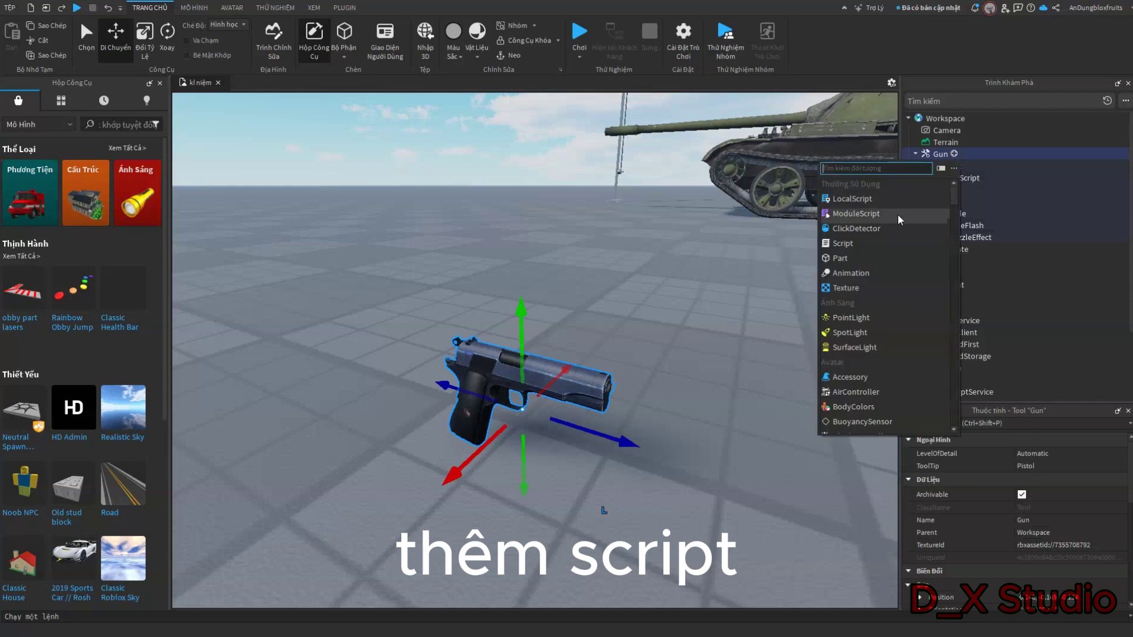
left_click(857, 243)
left_click(243, 164)
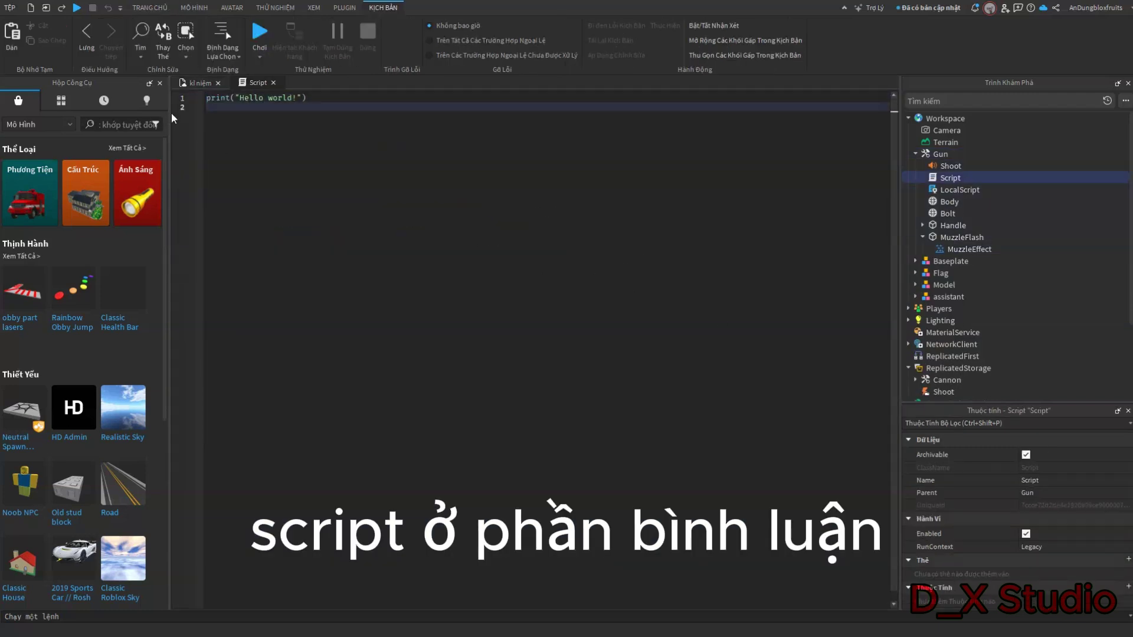
key("ctrl+a")
type("game.ReplicatedStorage.Shoot.OnServerEvent:Connect(function(player, Target) \tTarget.Humanoid.Health -= 20 end)")
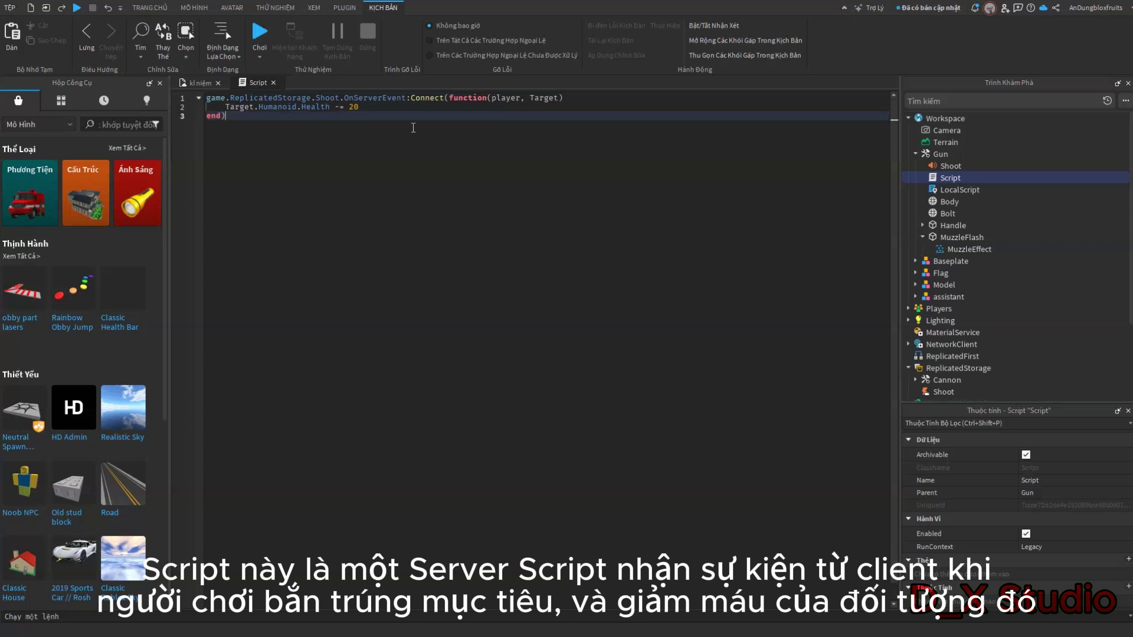
left_click(323, 98)
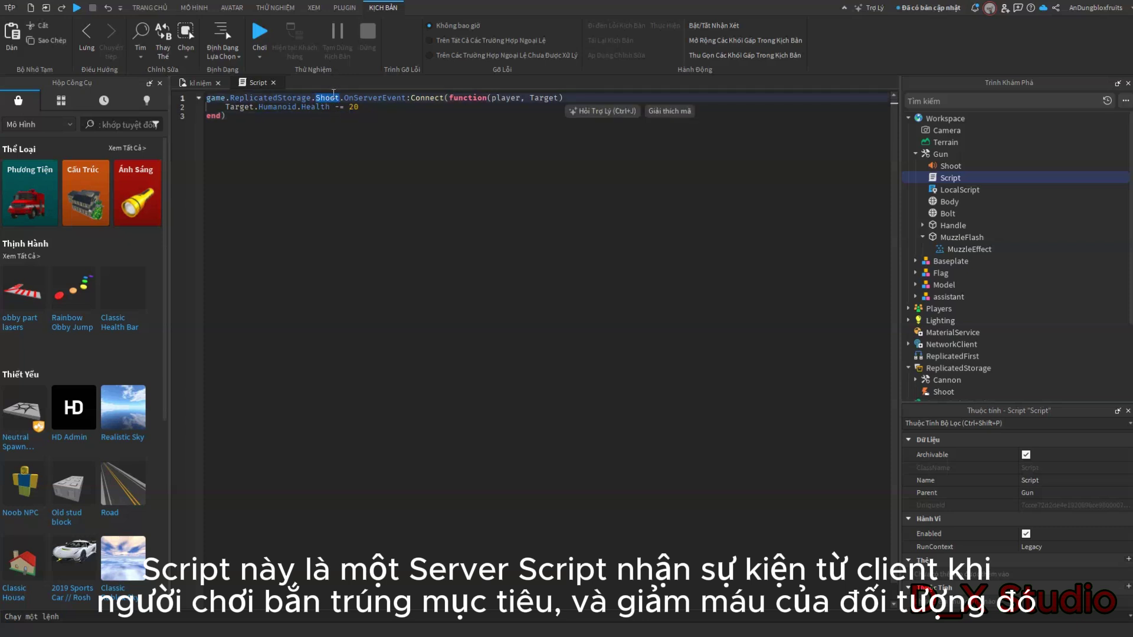
double_click(354, 107)
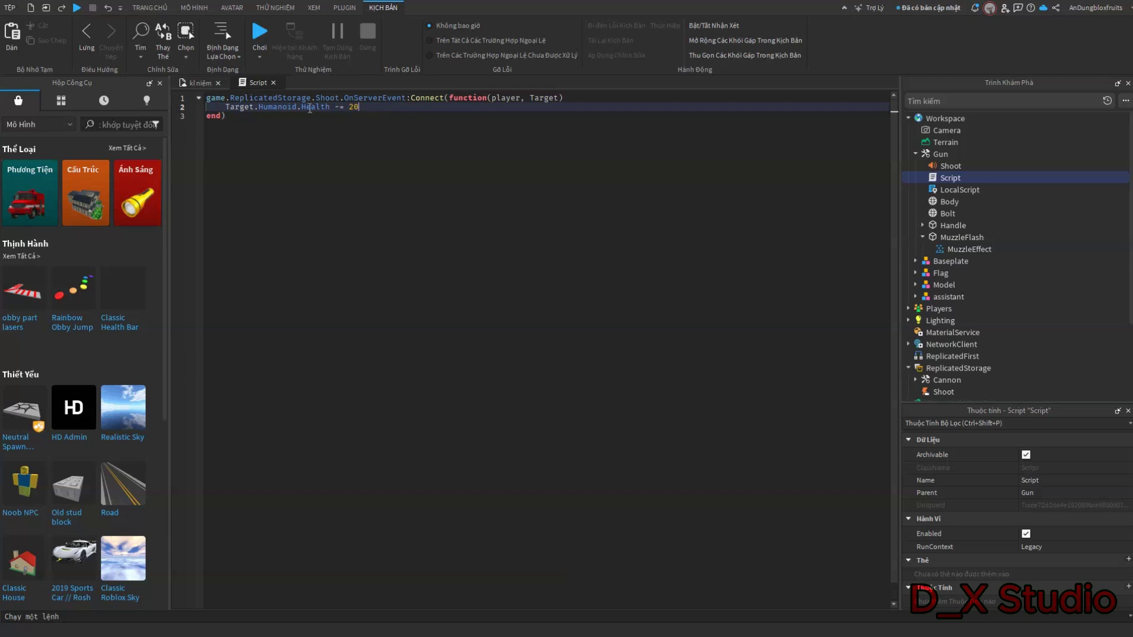
left_click(206, 84)
Step: Move the Gun tool from Workspace into StarterPack
left_click(541, 211)
right_click_drag(542, 211, 587, 335)
scroll(586, 335, "down", 2)
left_click(924, 238)
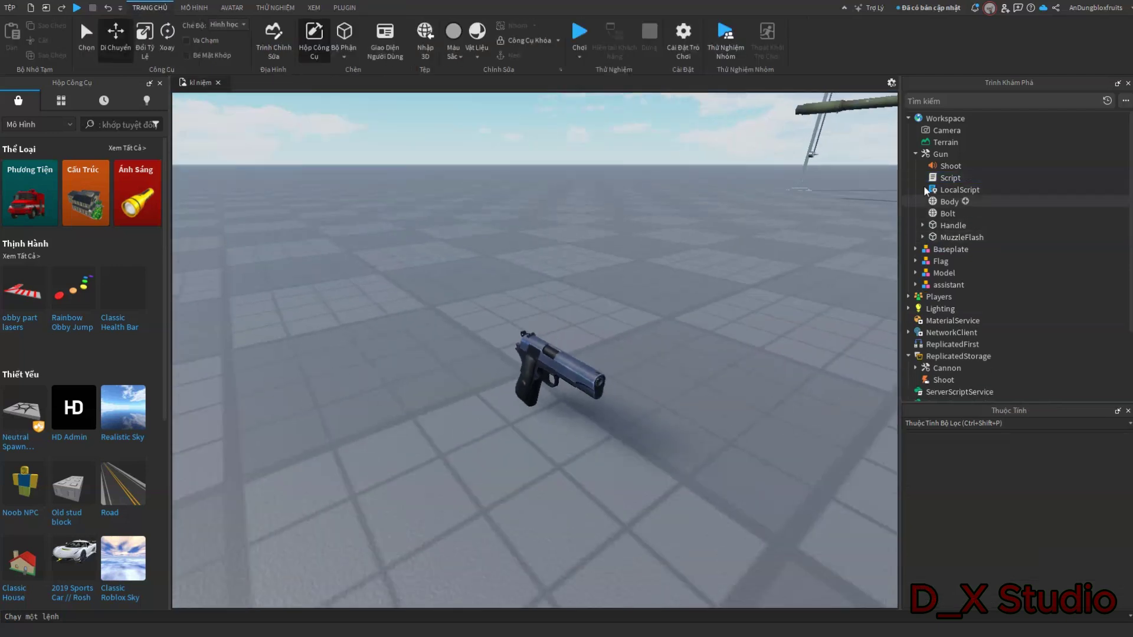
left_click(950, 166)
left_click(916, 154)
left_click_drag(937, 156, 1011, 257)
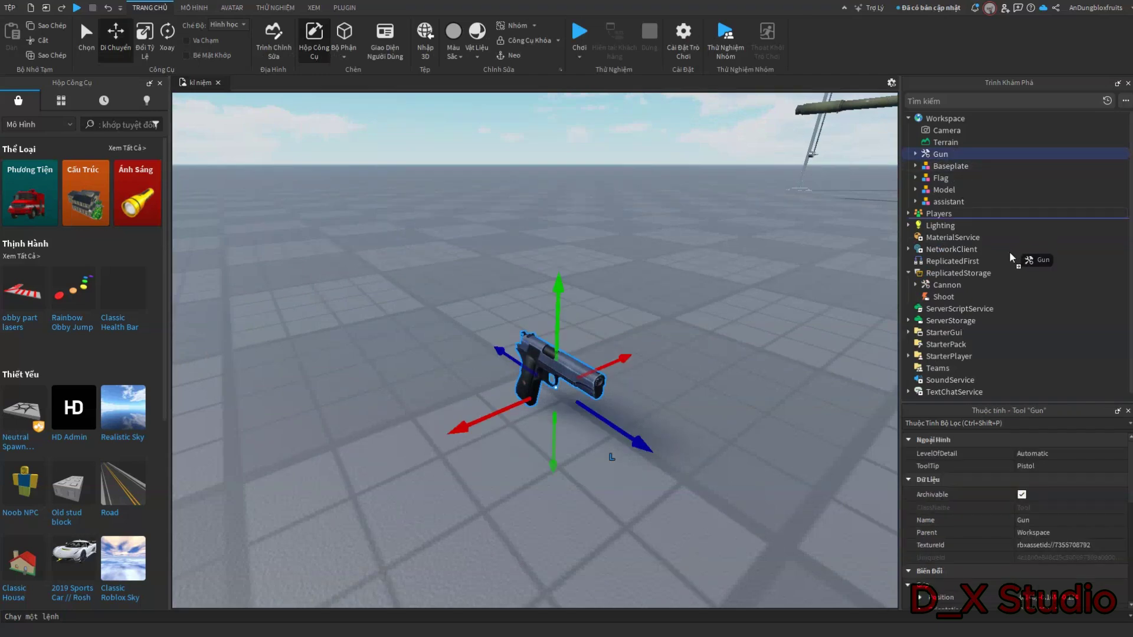
left_click_drag(954, 349, 947, 340)
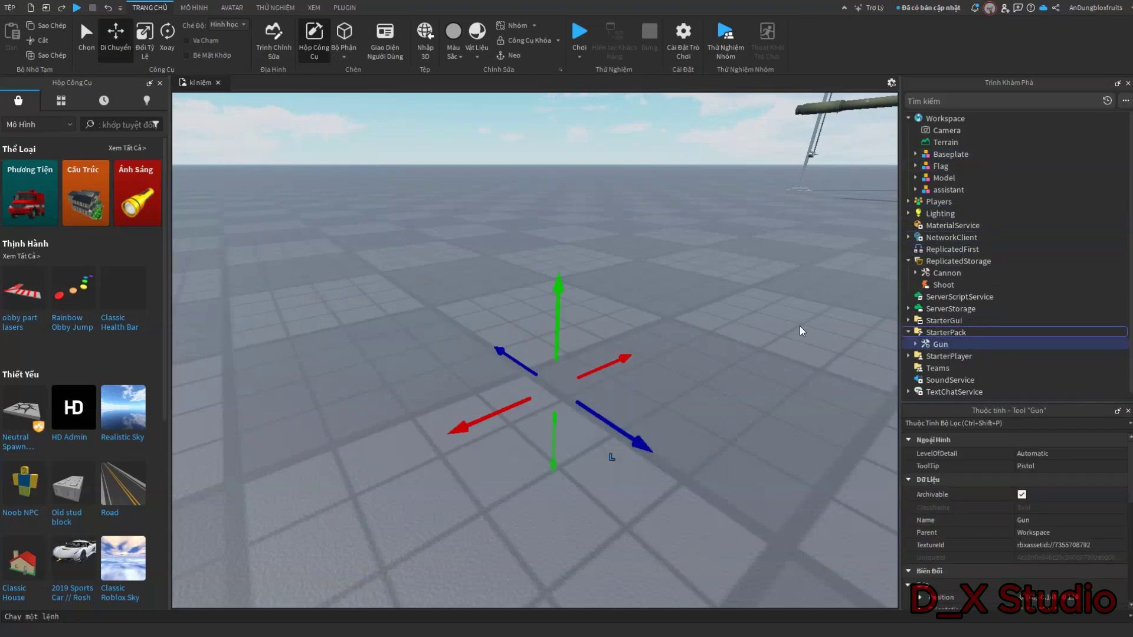
Step: Insert a block-avatar rig onto the baseplate near the spawn platform as a shooting target
left_click(233, 7)
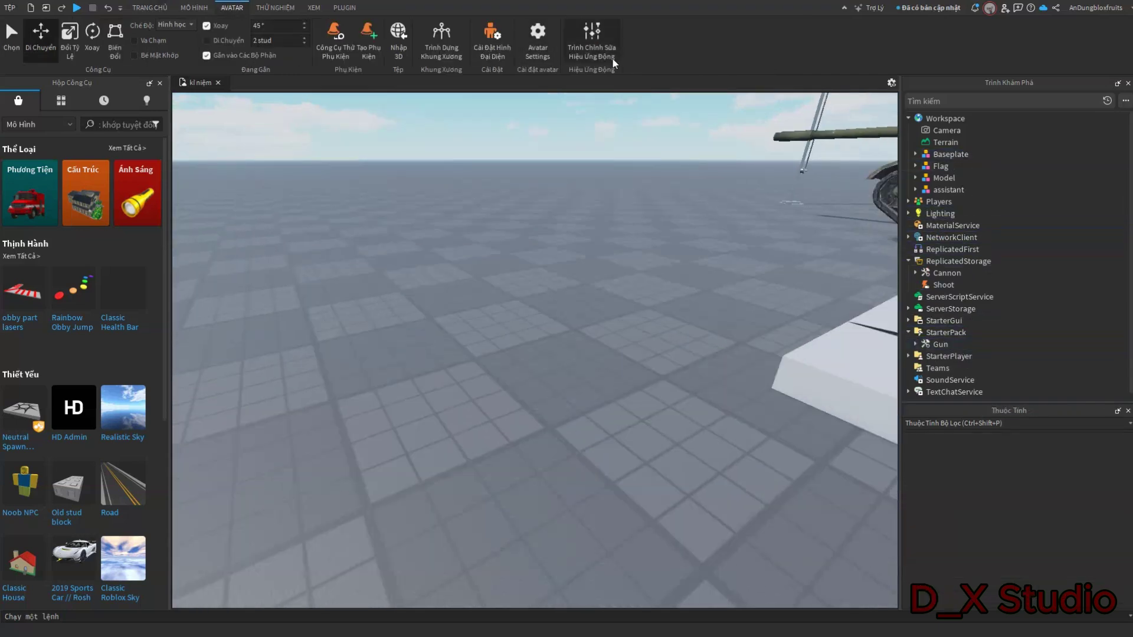
left_click(442, 38)
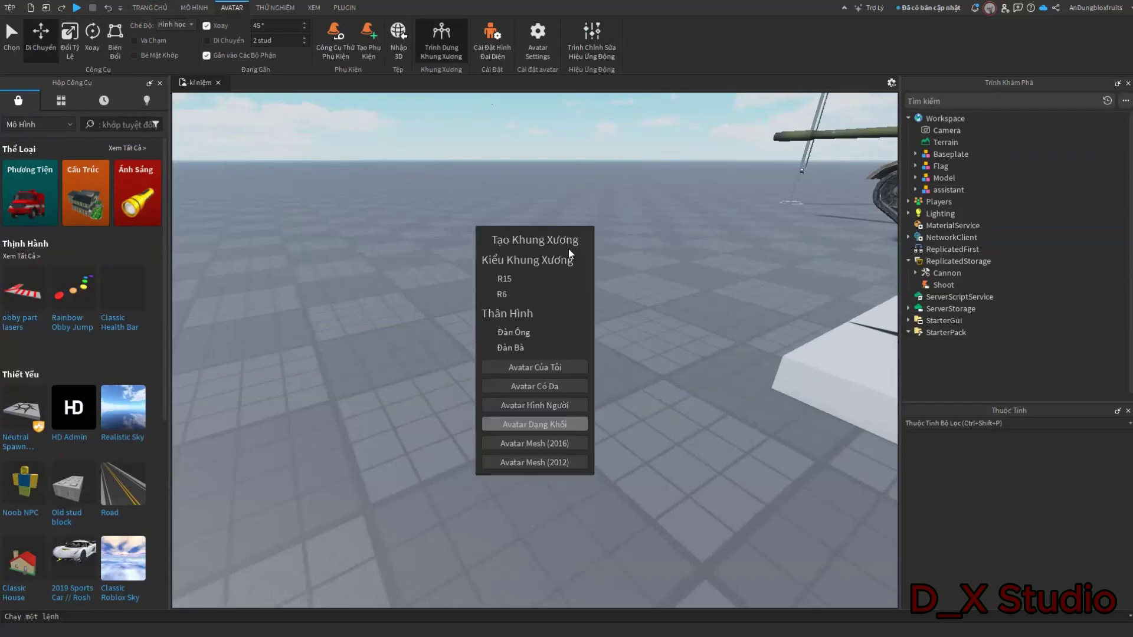
left_click(552, 424)
left_click_drag(561, 273, 662, 311)
Step: Rotate the target rig about its vertical axis so its face turns toward the spawn platform
key("ctrl+4")
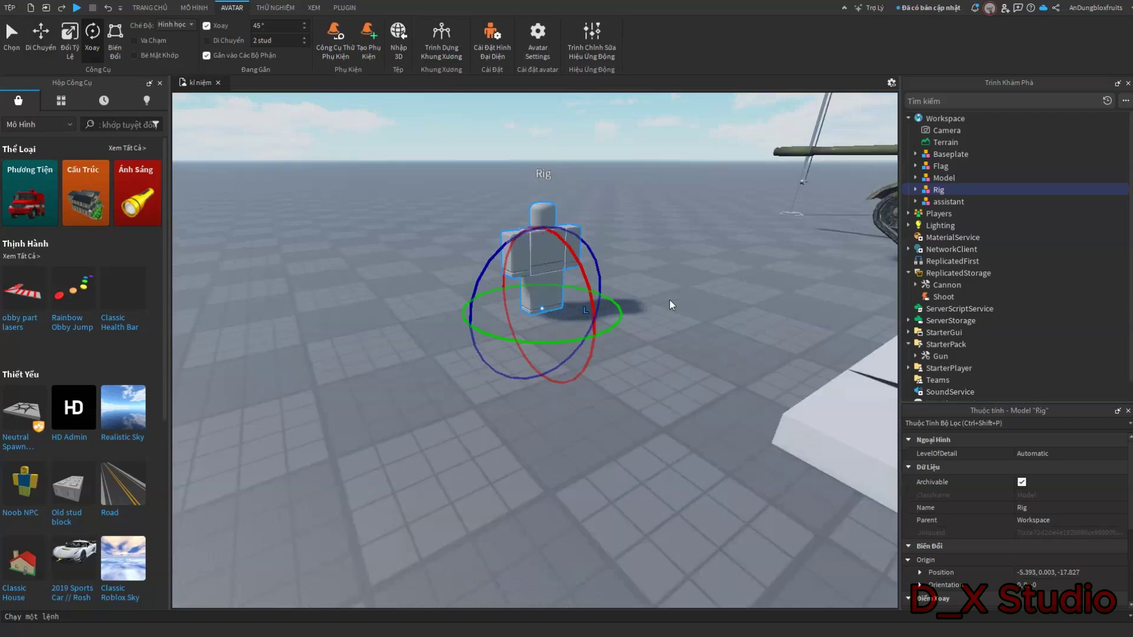
key("Delete")
left_click(105, 9)
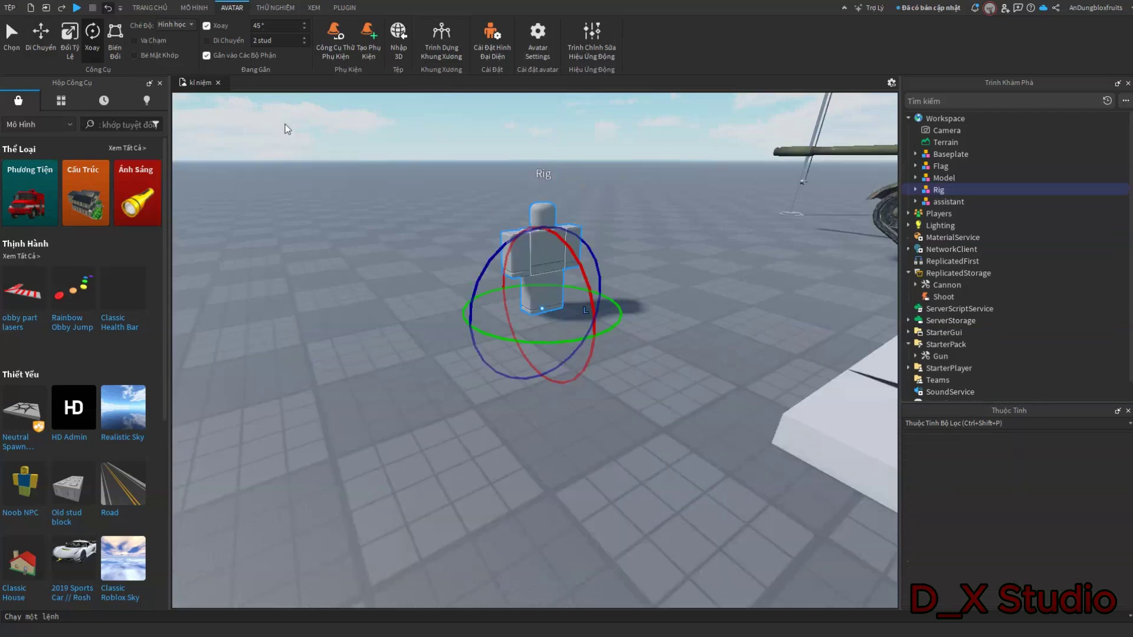
left_click_drag(563, 341, 663, 266)
left_click(661, 266)
Step: Start a playtest of the place and equip the pistol on the spawned character
key("s")
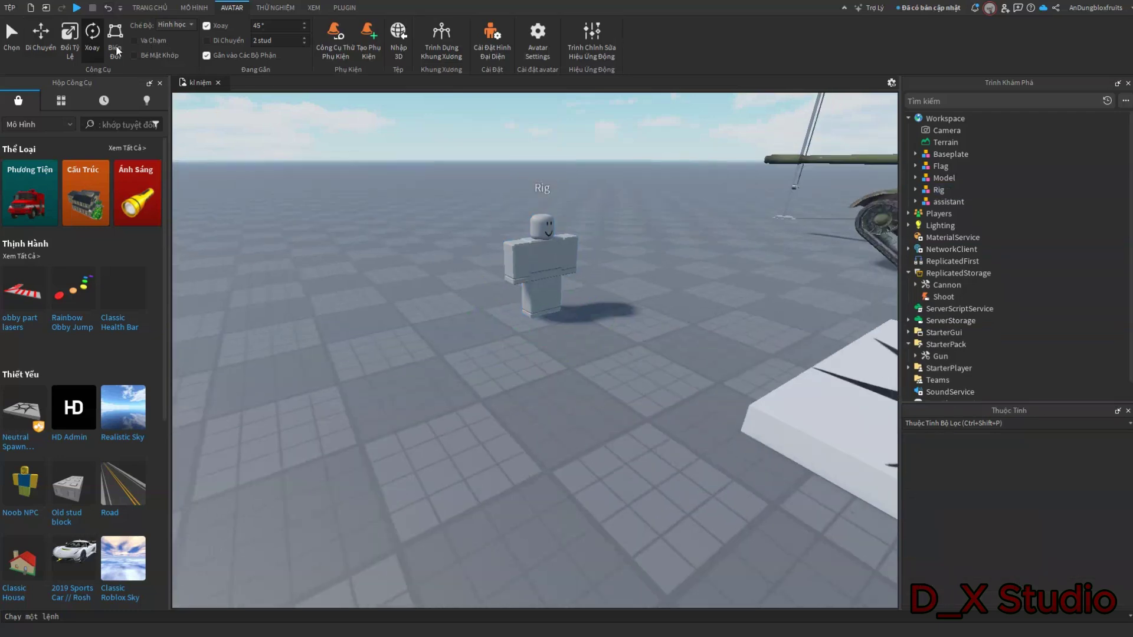
key("d")
left_click(16, 51)
left_click(156, 7)
key("s")
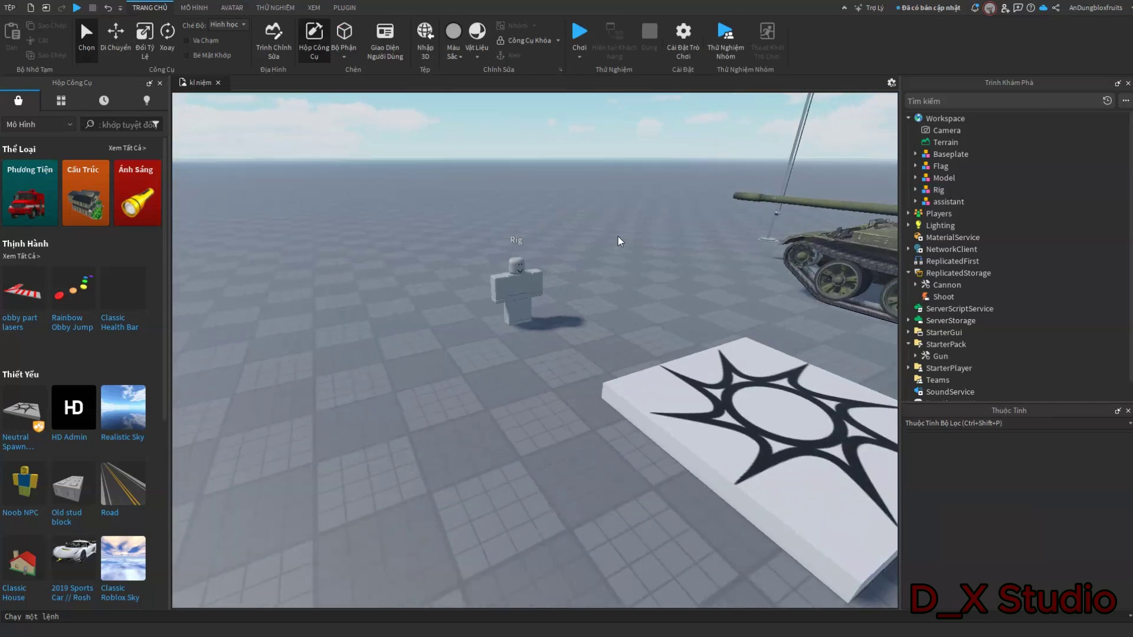
key("d")
left_click(580, 39)
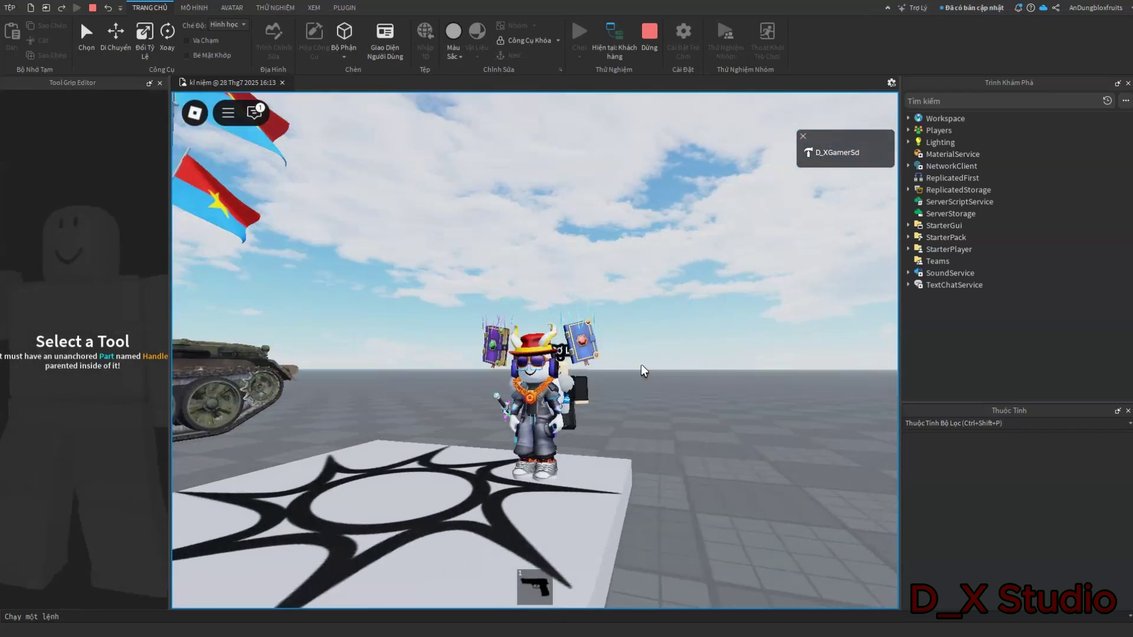
key("s")
right_click_drag(642, 365, 685, 351)
key("1")
Step: Test-fire the pistol at the target rig while moving the character around, and stop the playtest
left_click(685, 351)
key("space")
key("space")
key("d")
key("w")
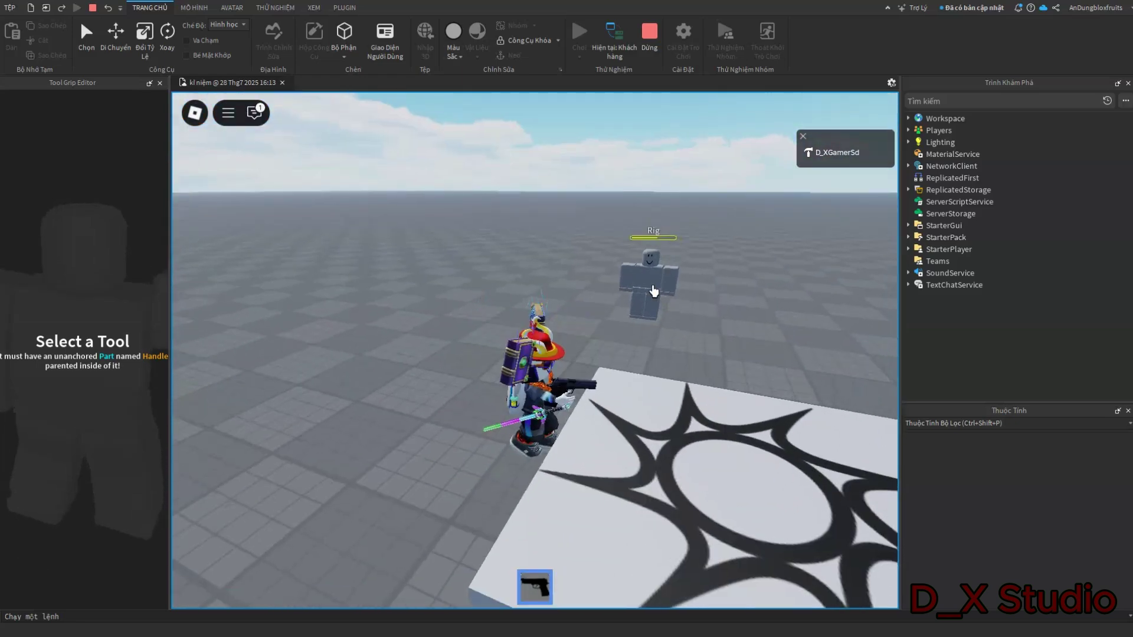
key("w")
key("space")
right_click_drag(697, 307, 682, 278)
key("s")
key("a")
key("w")
key("s")
key("space")
left_click(684, 285)
scroll(681, 318, "up", 2)
left_click(688, 320)
right_click_drag(681, 318, 679, 371)
left_click(651, 45)
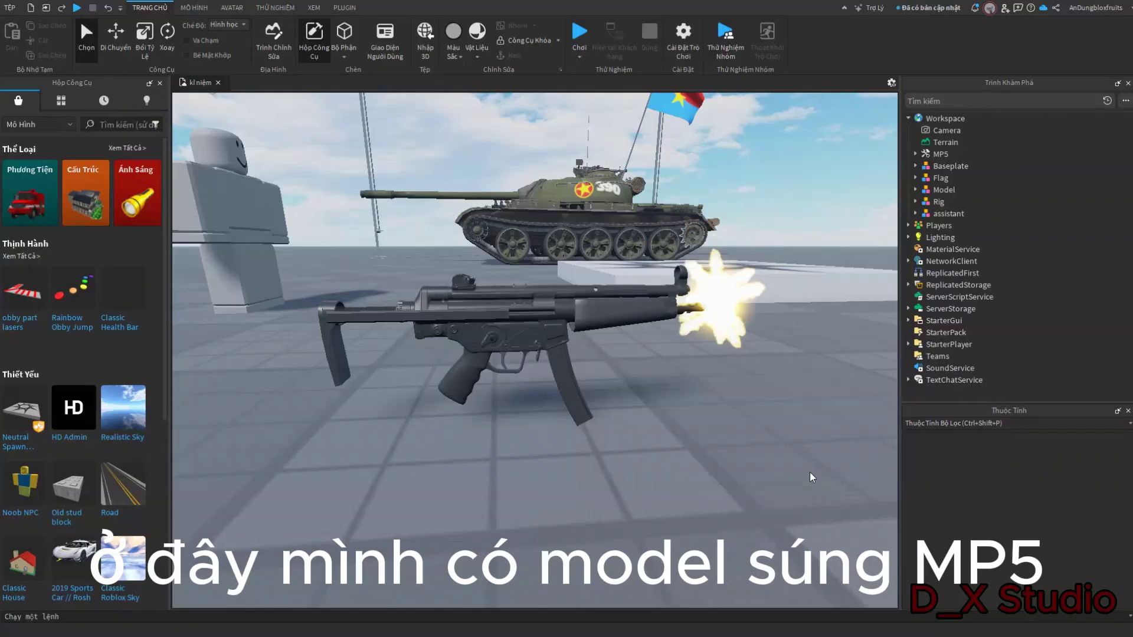
Step: Examine the MP5 model and its muzzle flash from several angles
right_click_drag(810, 472, 696, 398)
key("s")
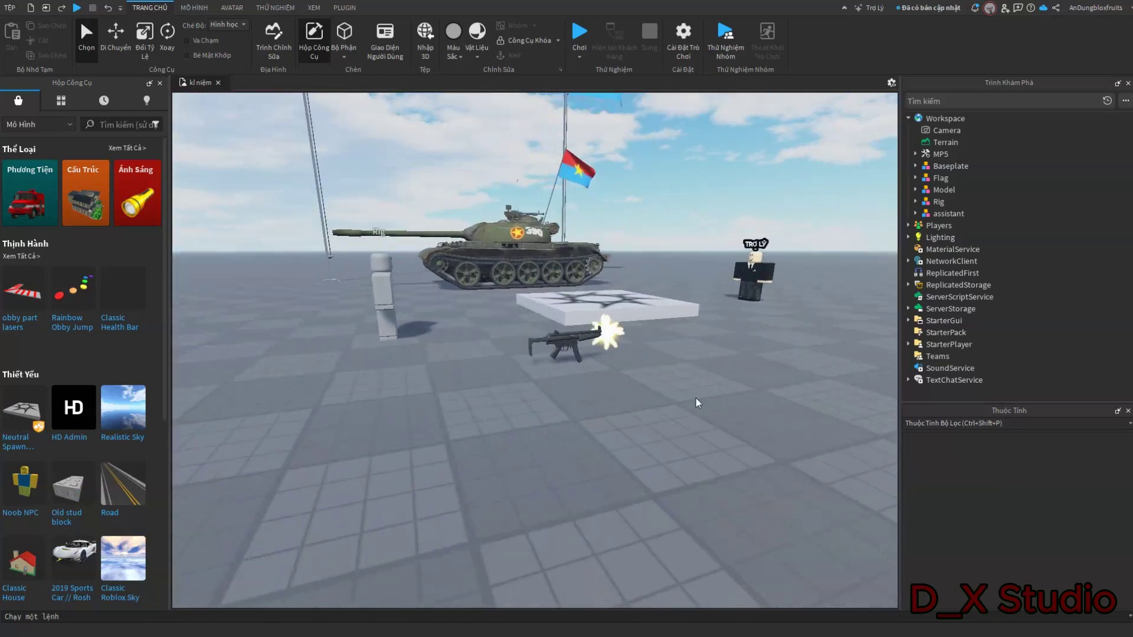
left_click(569, 339)
key("f")
mouse_move(774, 396)
right_mouse_down()
mouse_move(819, 402)
mouse_move(786, 396)
right_mouse_up()
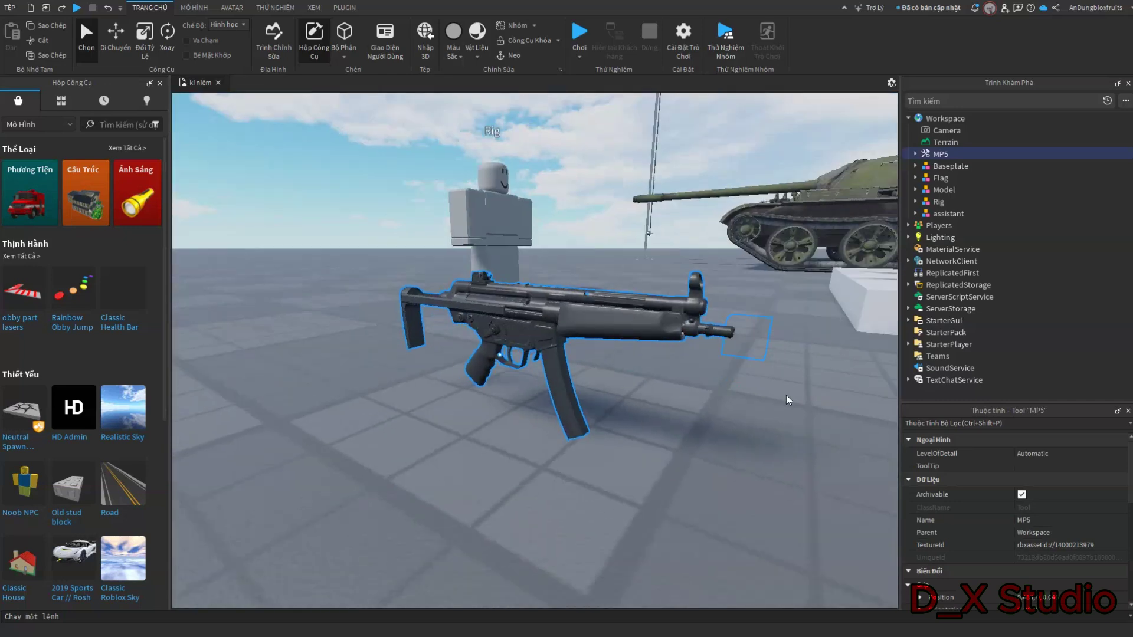
left_click(775, 427)
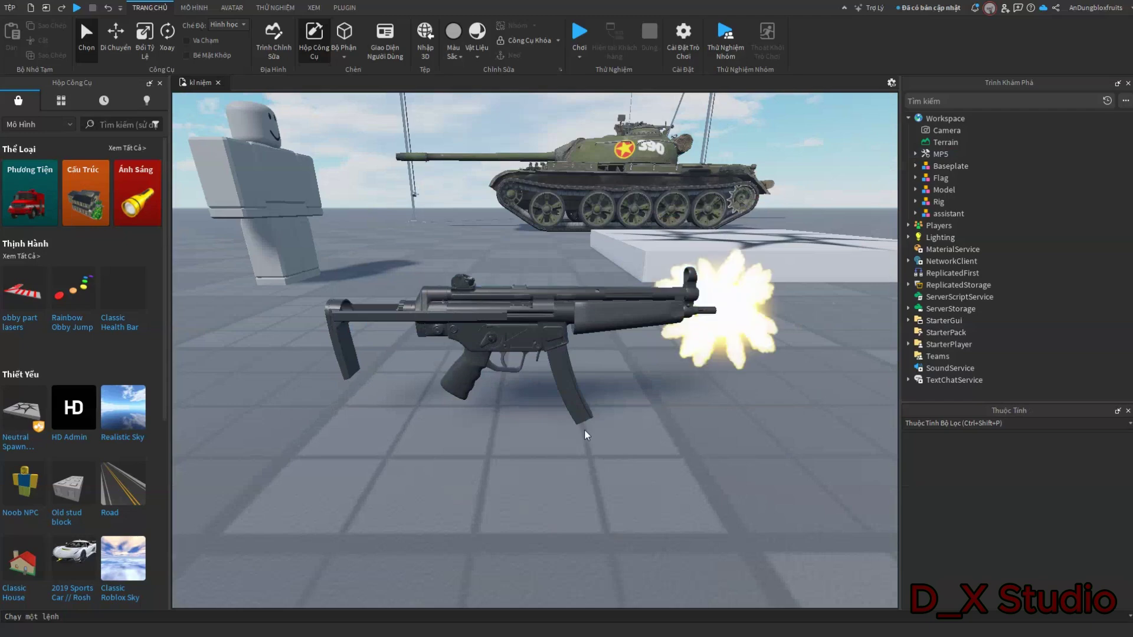
left_click(516, 344)
mouse_move(687, 403)
right_mouse_down()
mouse_move(721, 401)
mouse_move(709, 404)
right_mouse_up()
left_click(709, 405)
Step: Disable the MuzzleEffect particle emitter inside the MP5's MuzzleFlash part
left_click(915, 153)
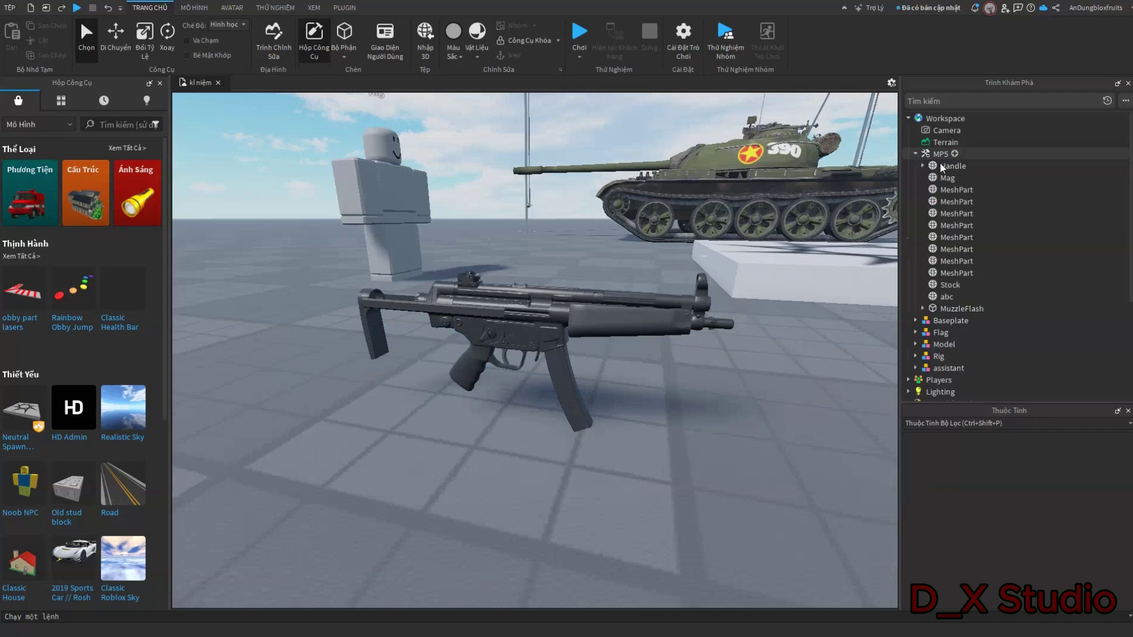
left_click(954, 309)
key("f")
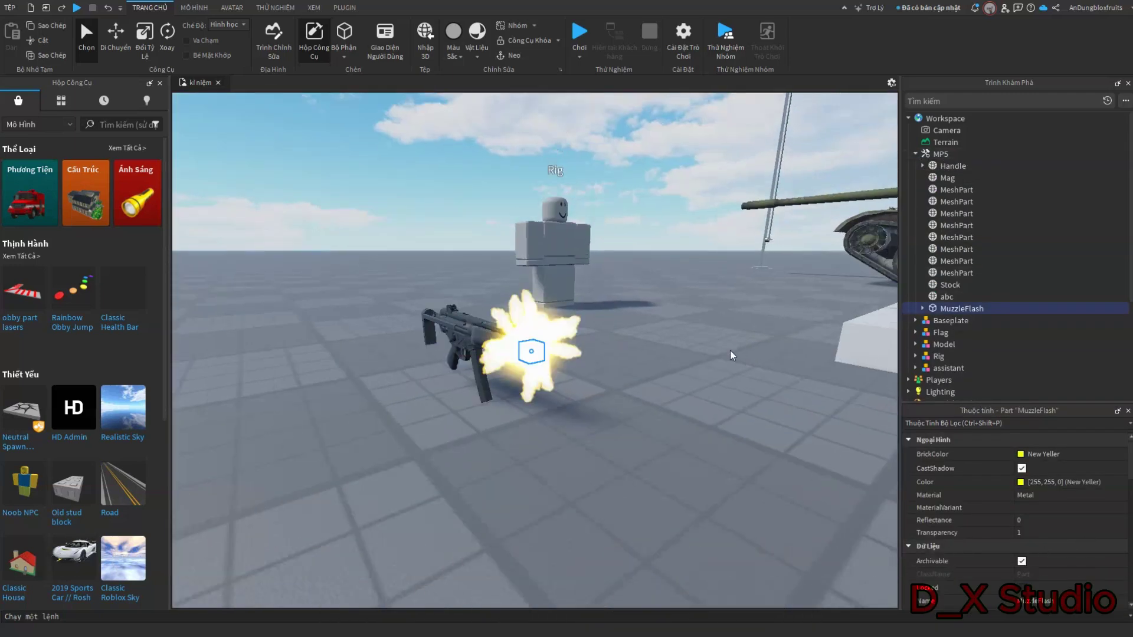
left_click(923, 308)
left_click(968, 321)
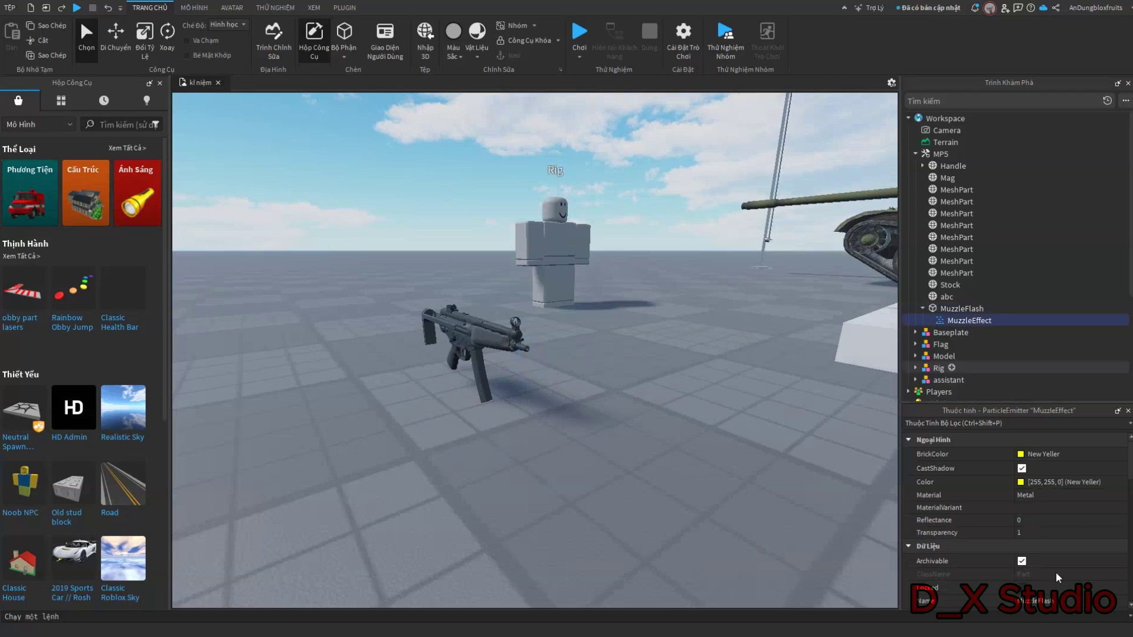
scroll(1059, 567, "down", 5)
scroll(1059, 566, "up", 3)
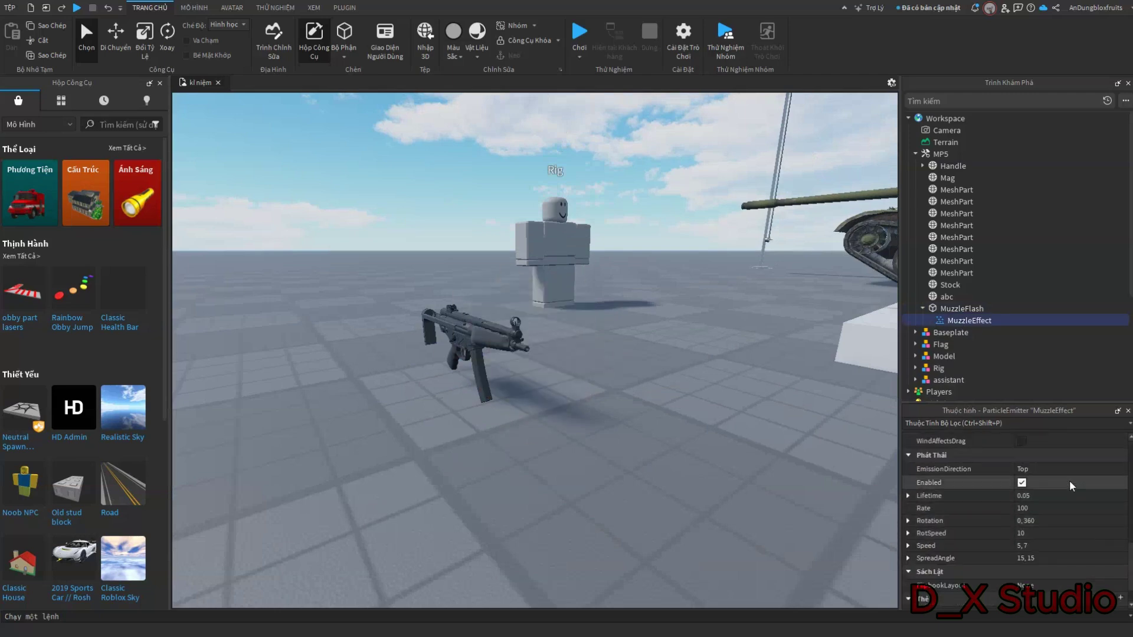
left_click(921, 307)
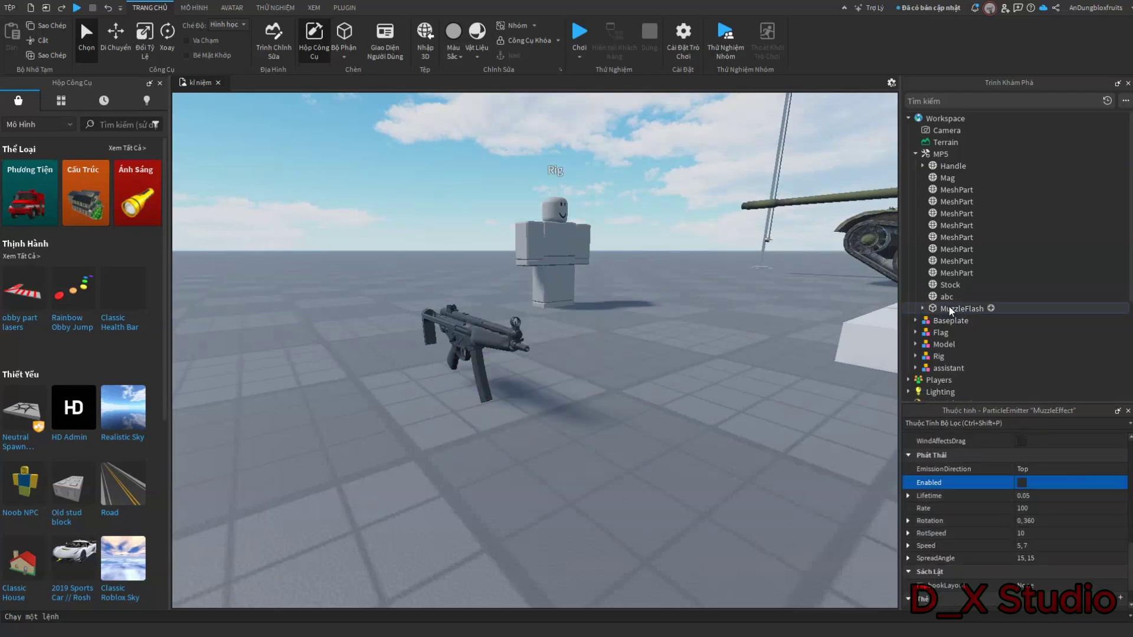
Step: Add a WeldConstraint to the MP5's Handle, with Handle as Part0 and MuzzleFlash as Part1
left_click(952, 167)
left_click(972, 167)
left_click(950, 199)
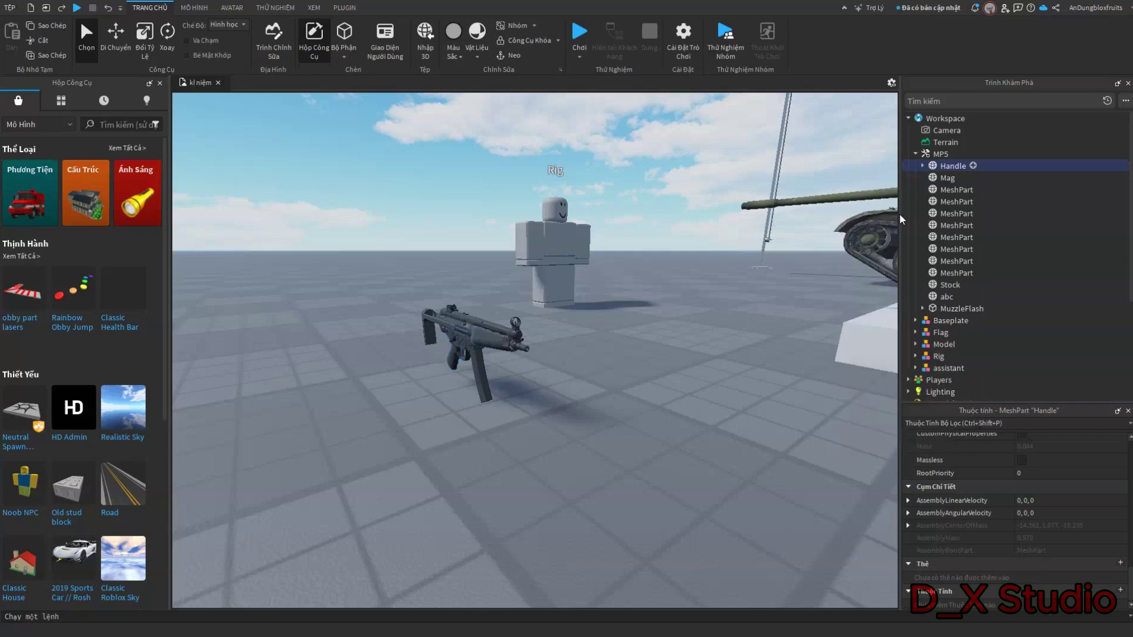
left_click(1057, 535)
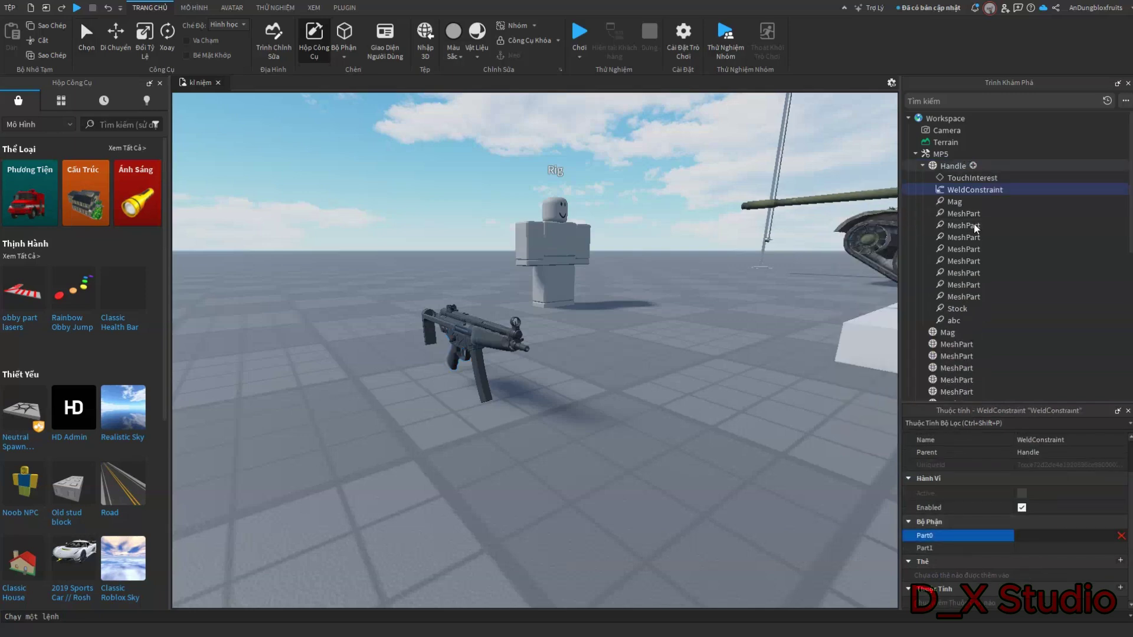
left_click(1031, 548)
scroll(974, 333, "down", 4)
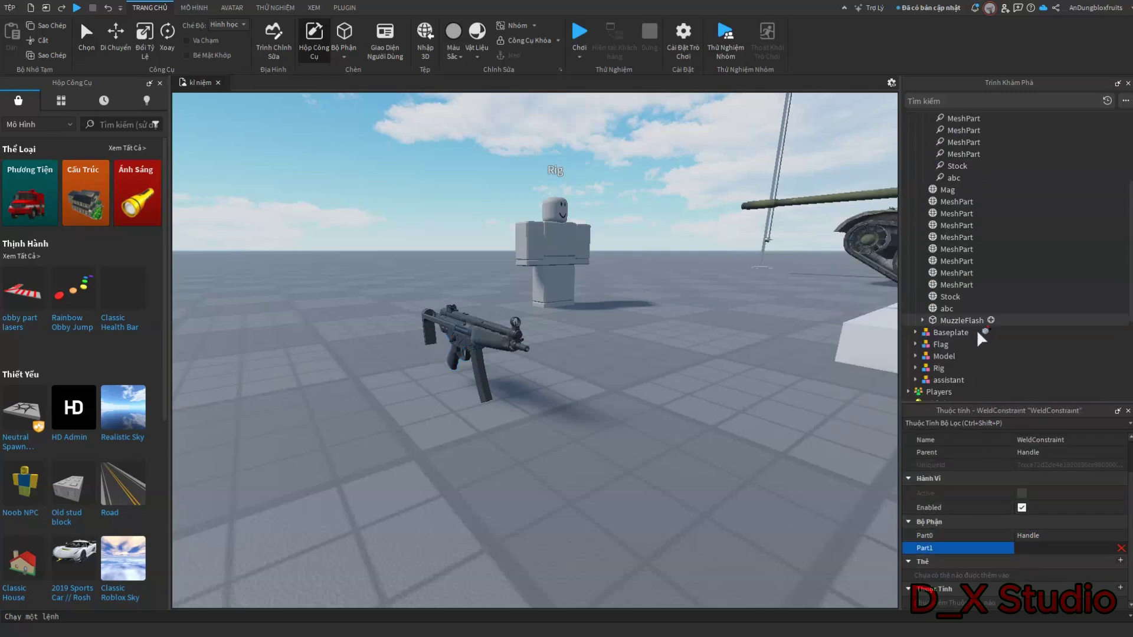
left_click(962, 321)
scroll(984, 277, "up", 5)
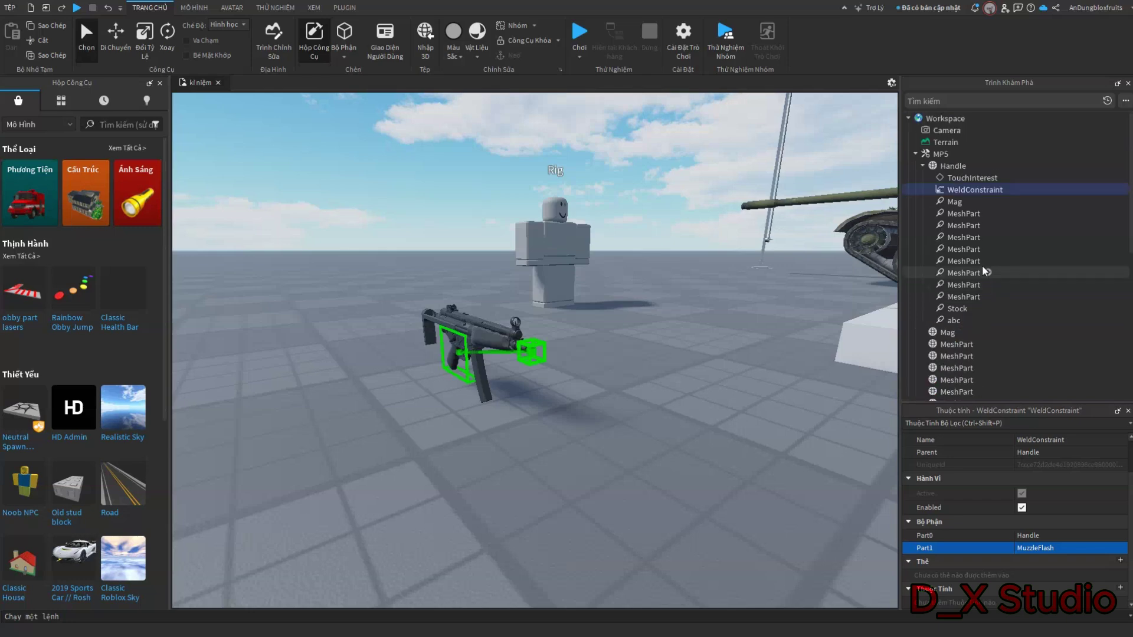
left_click(923, 166)
left_click(915, 154)
left_click(936, 156)
Step: Search the audio asset library for MP5
right_click_drag(768, 301, 734, 446)
left_click(734, 447)
scroll(534, 350, "down", 2)
key("a")
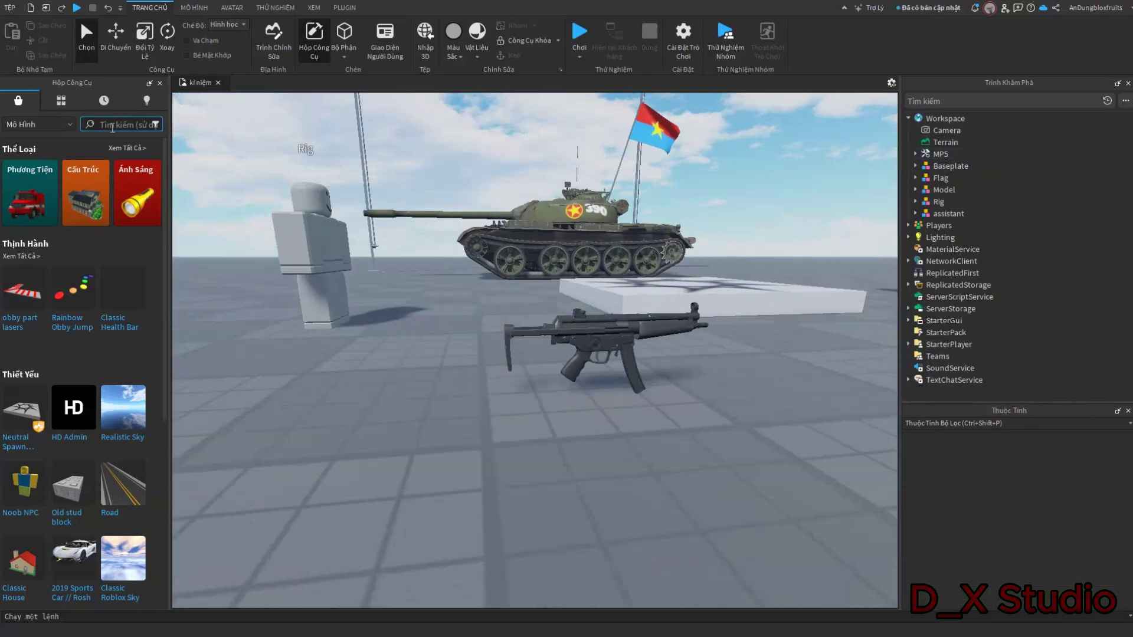
left_click(37, 127)
left_click(42, 183)
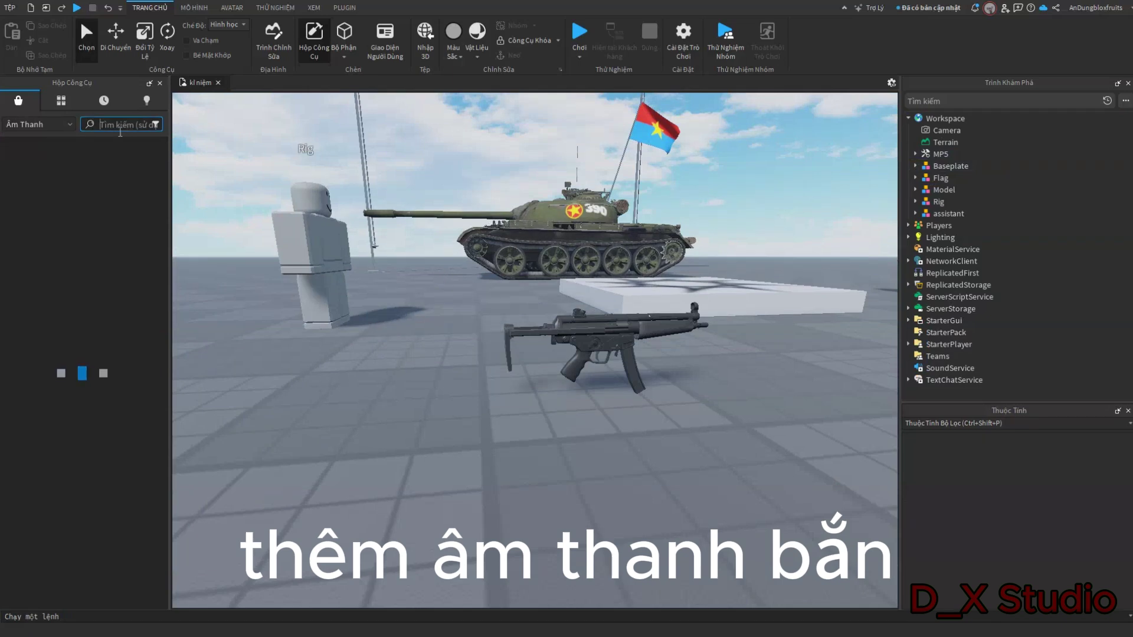
type("MP5")
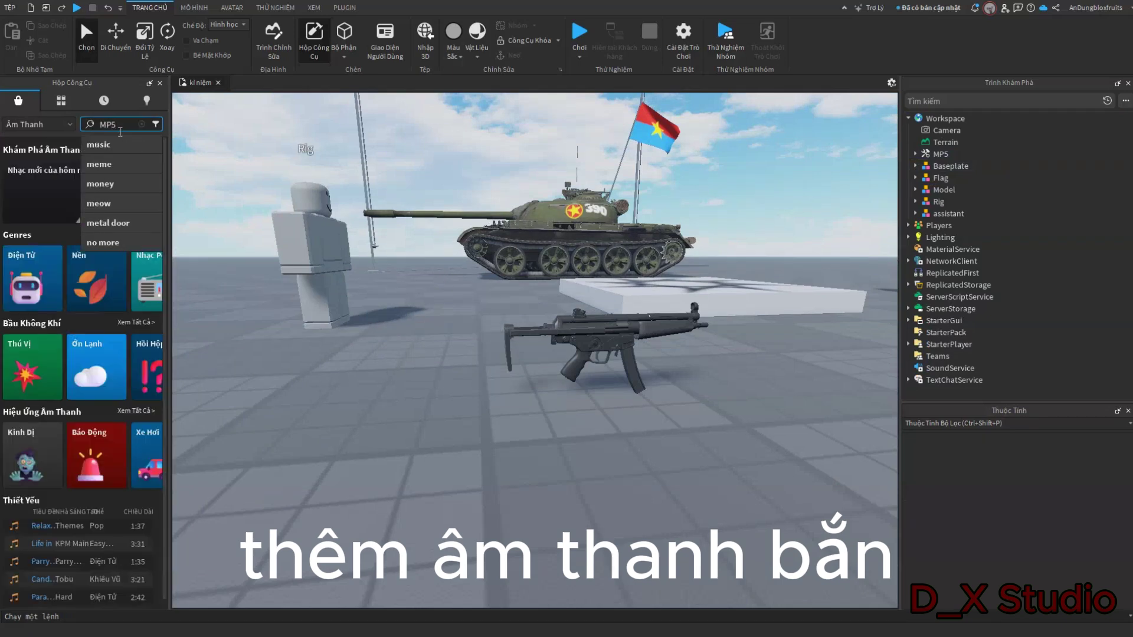
key("Return")
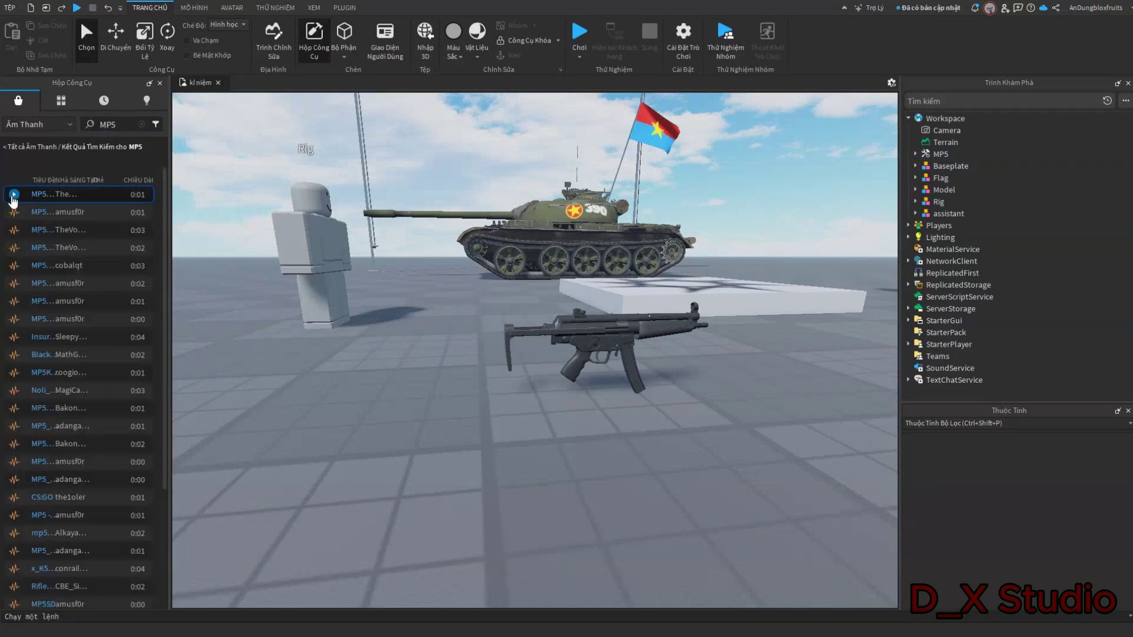
Step: Insert the first MP5 firing sound from the results into the MP5 tool and name it Shoot
left_click(13, 195)
left_click(935, 155)
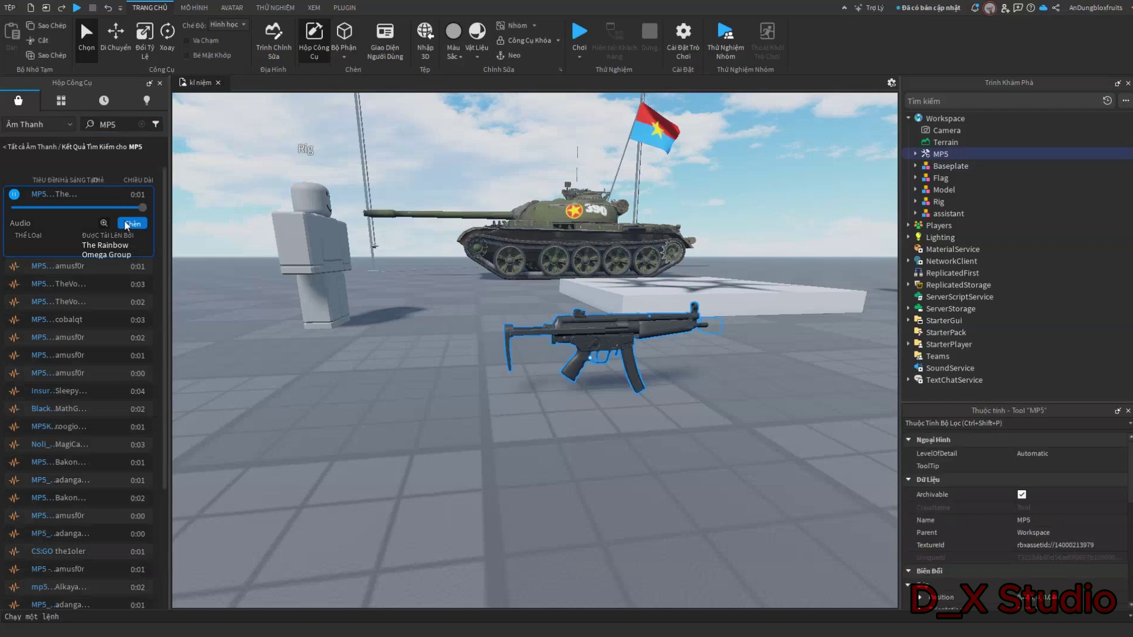
left_click(133, 224)
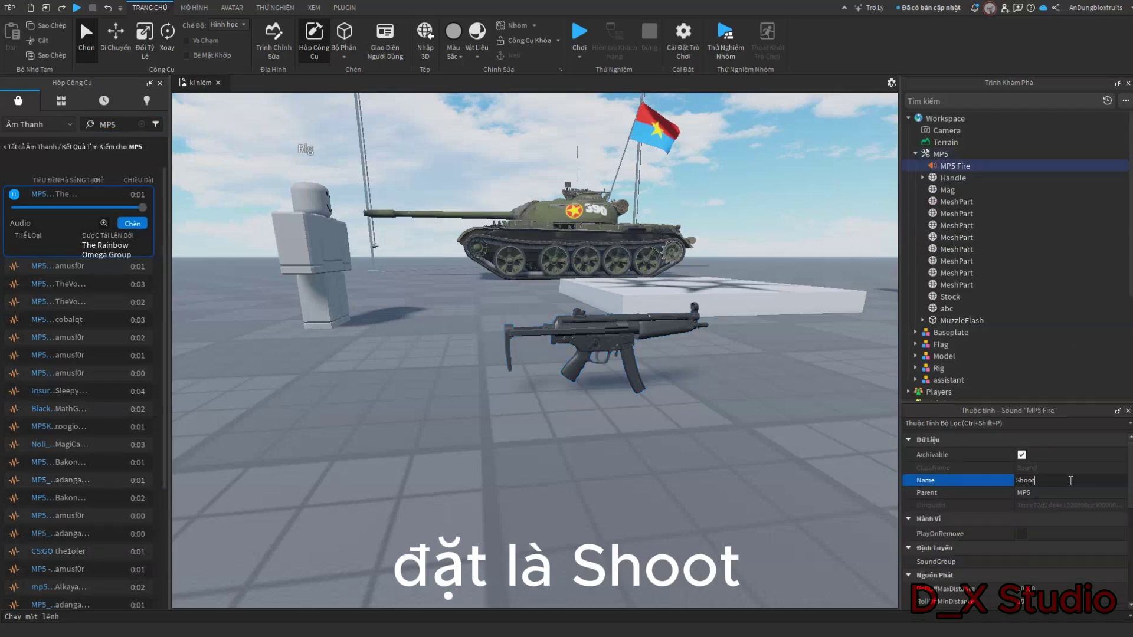
Step: Switch the asset library back to models and clear the MP5 search
left_click(38, 124)
left_click(38, 136)
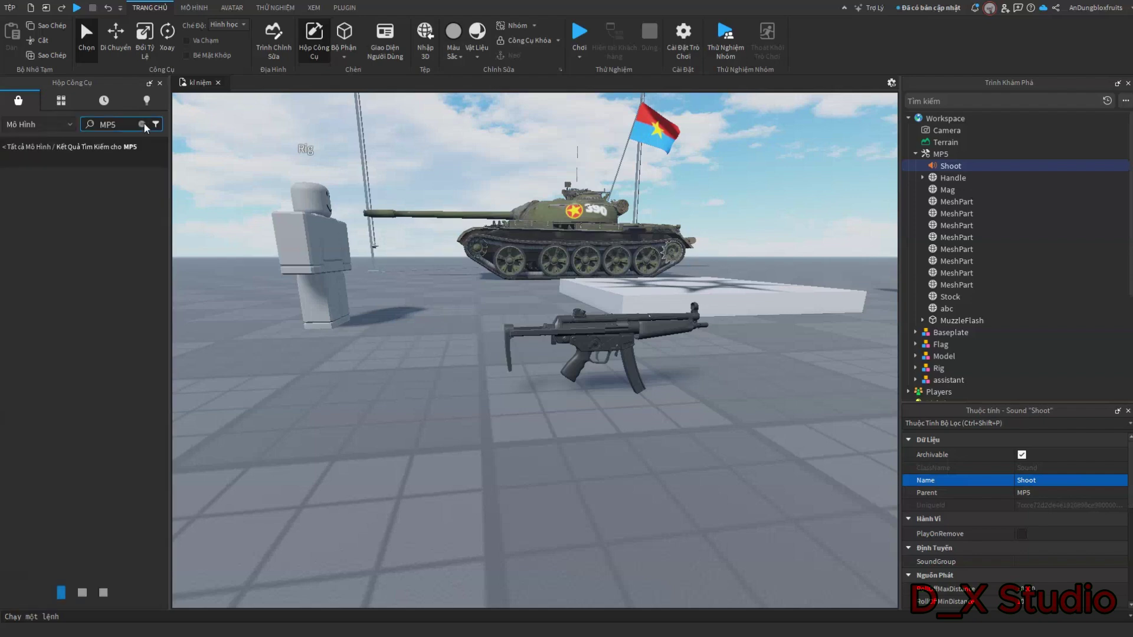
left_click(143, 124)
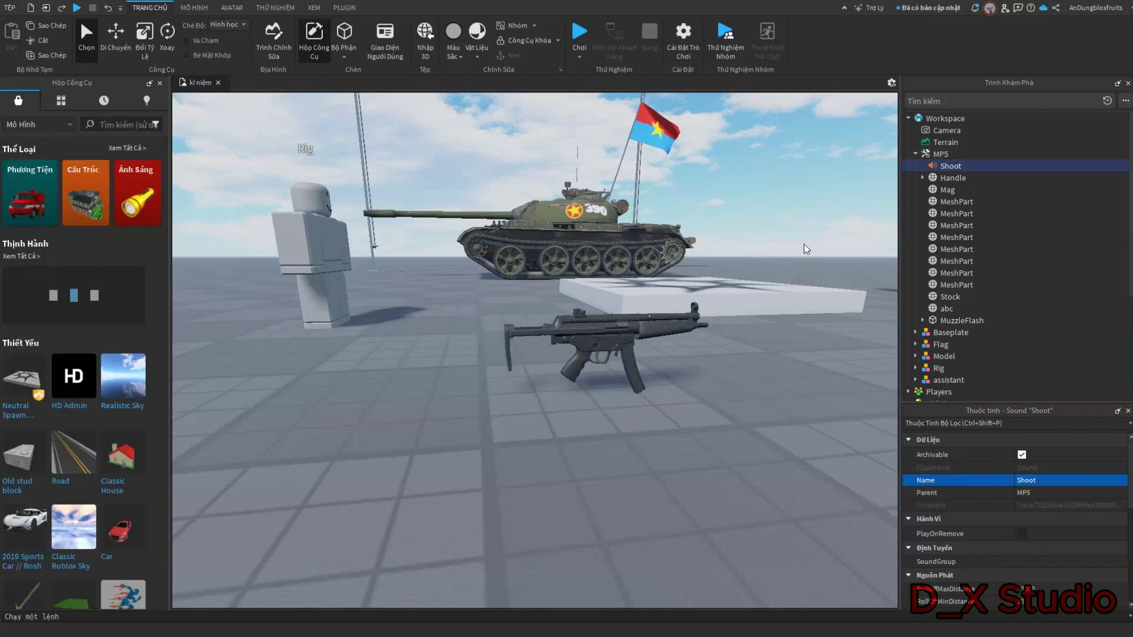
Step: Add a RemoteEvent to ReplicatedStorage and name it Shoot
left_click(879, 259)
scroll(980, 283, "down", 3)
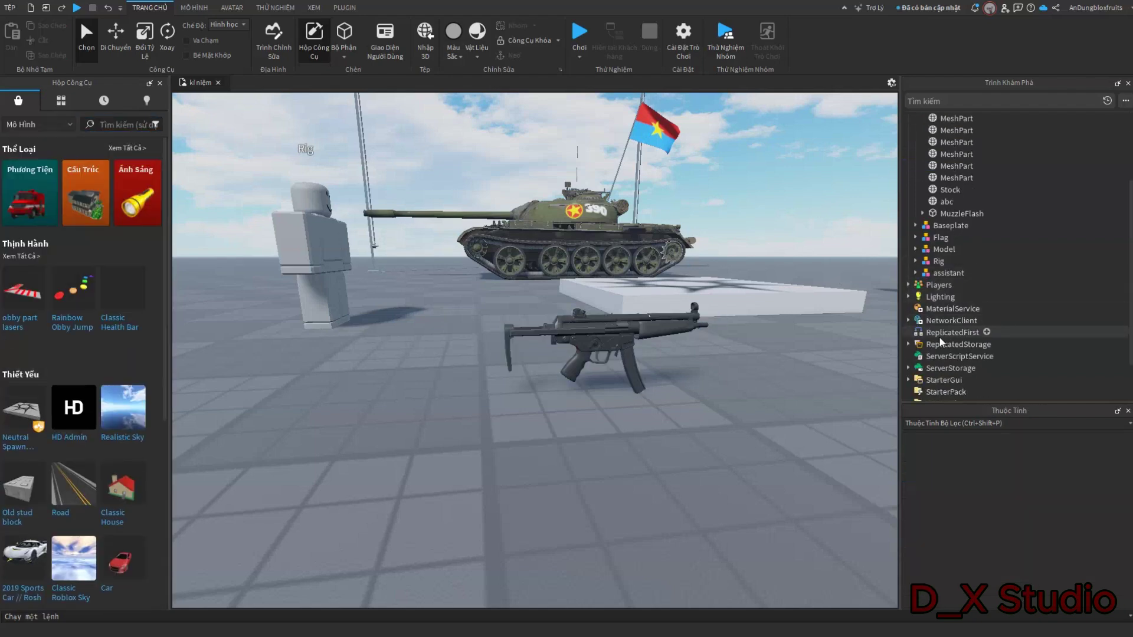
left_click(999, 345)
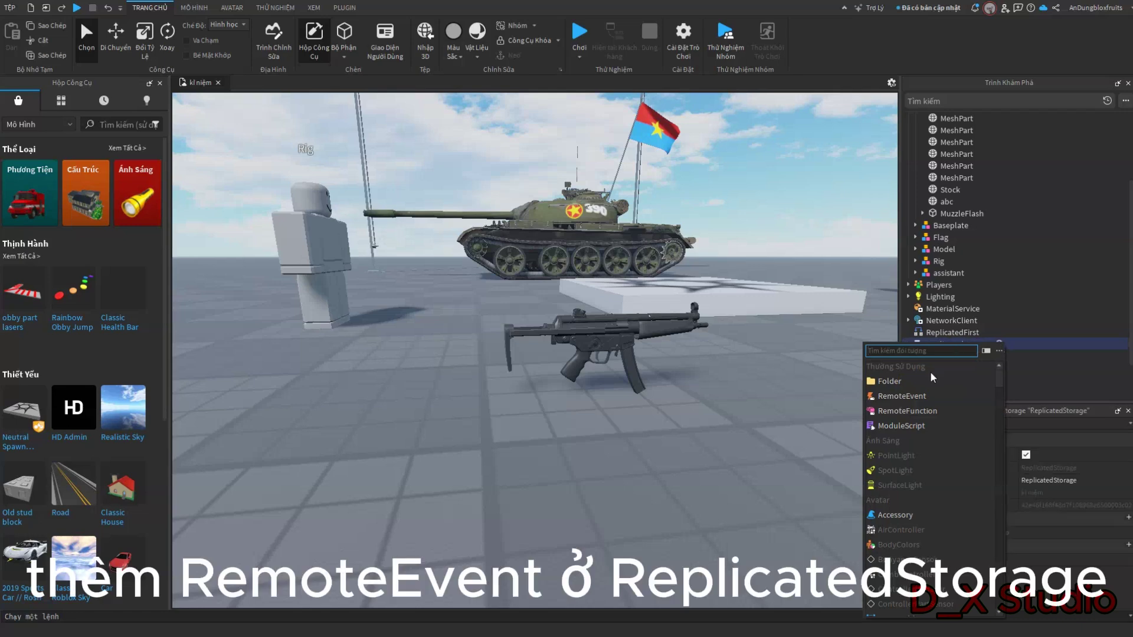
left_click(909, 398)
left_click(1083, 480)
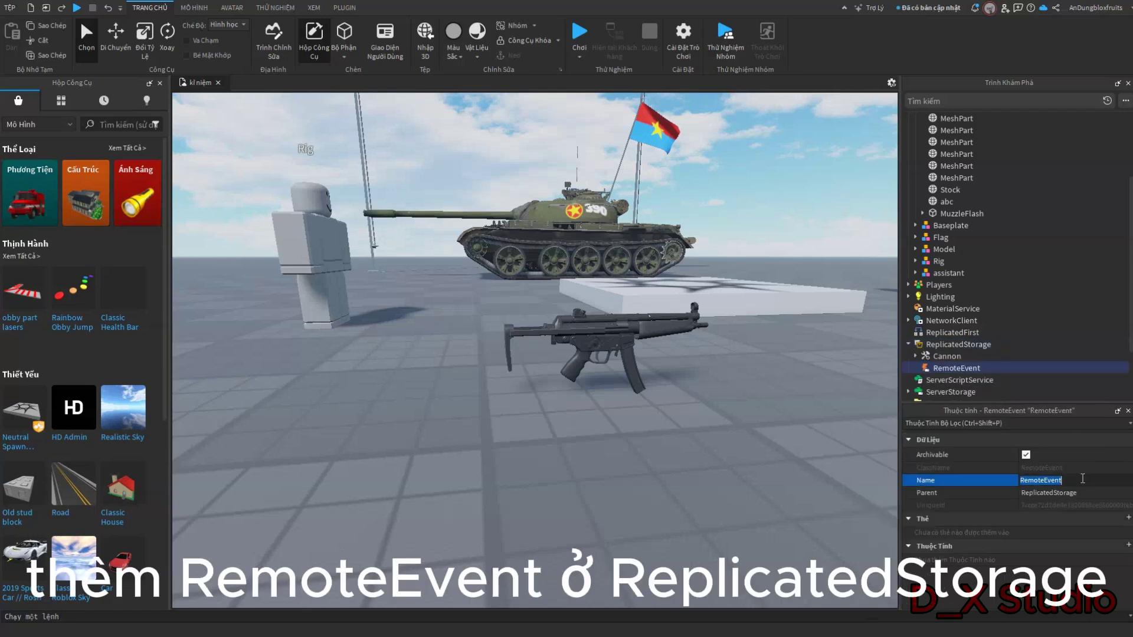
type("Shoot")
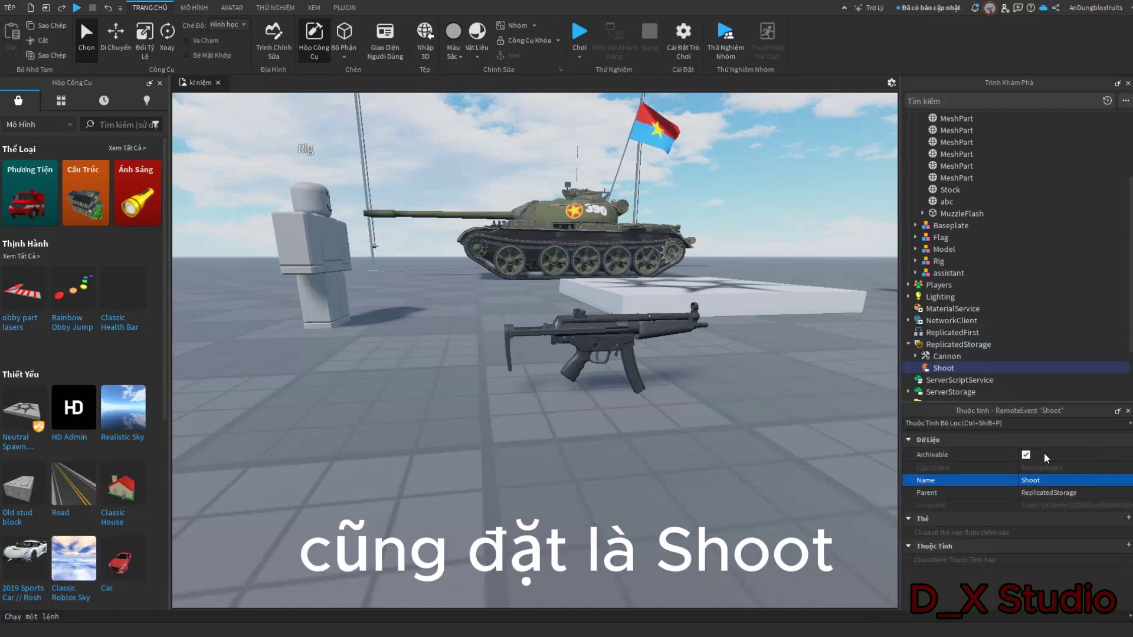
Step: Add a LocalScript to the MP5 tool and replace its default code with the automatic firing script for sound, muzzle flash and target hits
scroll(979, 352, "up", 3)
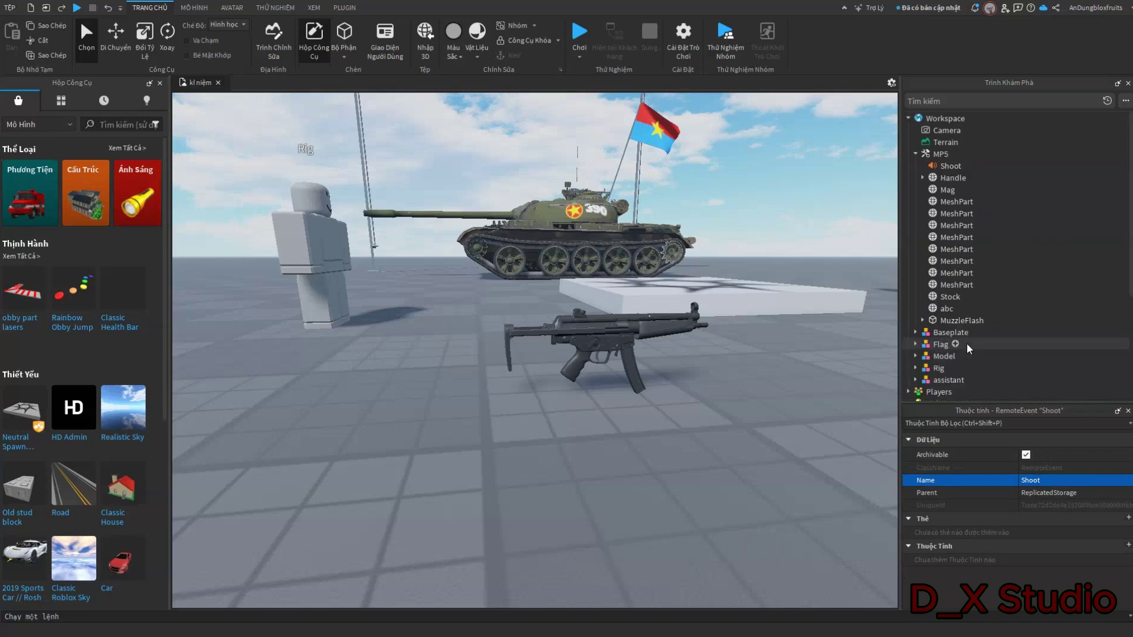
left_click(955, 153)
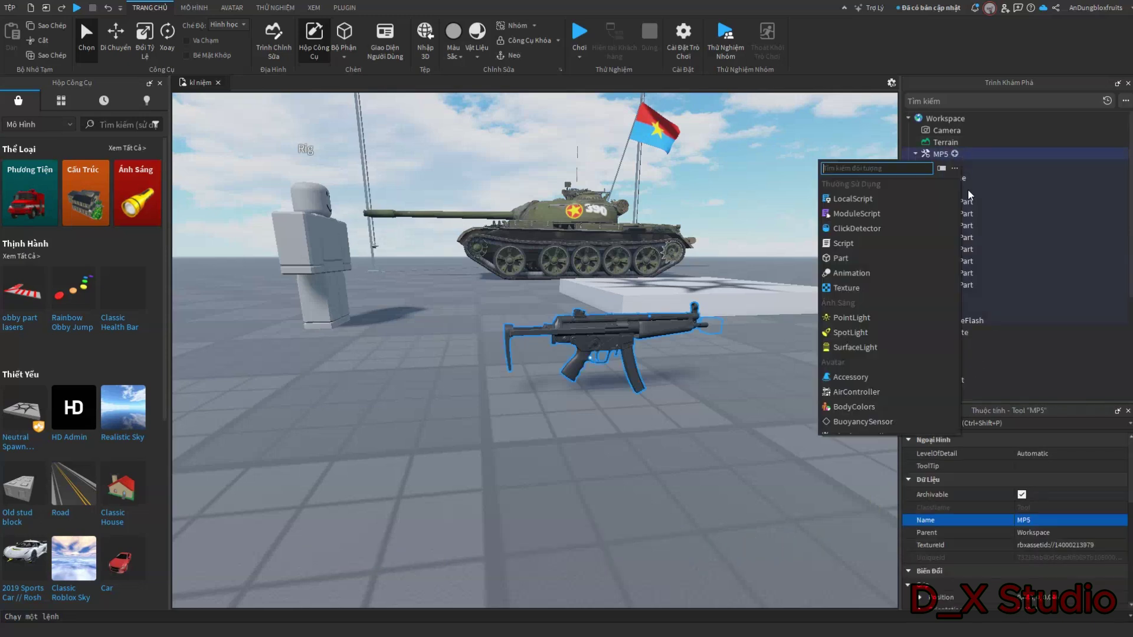
left_click(862, 199)
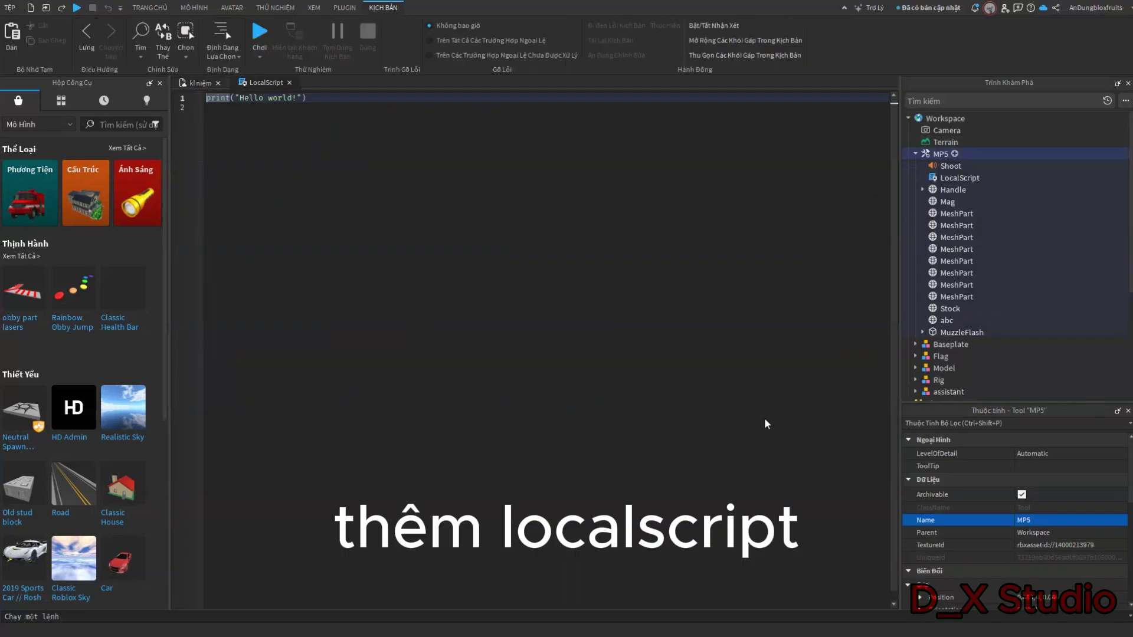
key("ctrl+a")
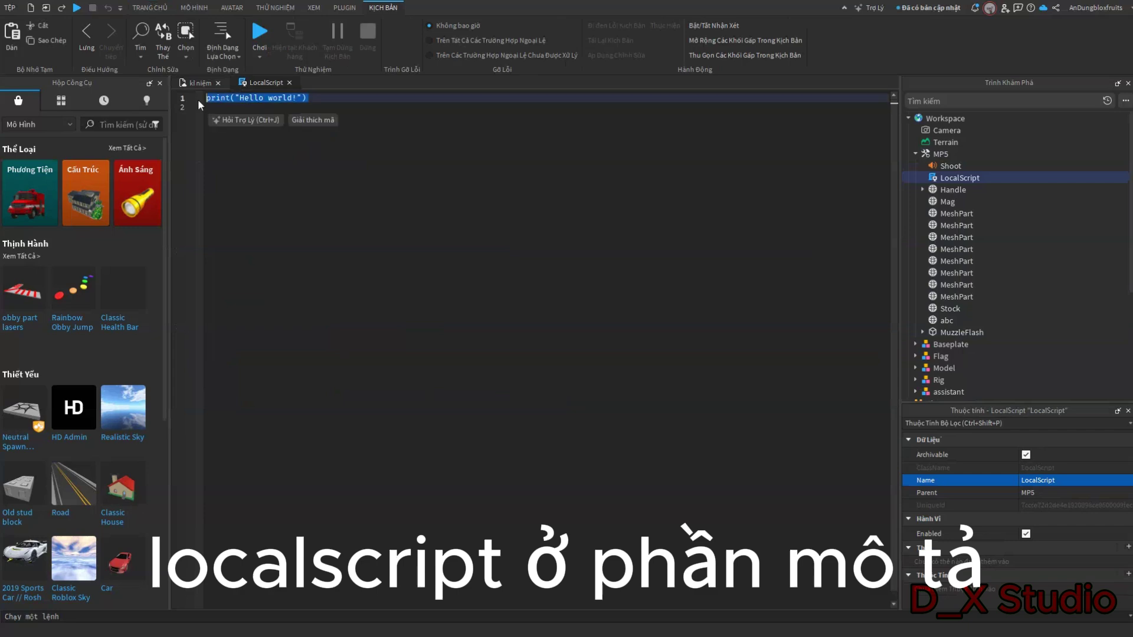
type("local plr = game.Players.LocalPlayer local mouse = plr:GetMouse() local uis = game:GetService(\"UserInputService\") local tool = script.Parent local firing = false  local function isEquipped() \treturn plr.Character and plr.Character:FindFirstChildOfClass(\"Tool\") == tool end  local function shoot() \tif not firing or not isEquipped() then return end  \tif tool:FindFirstChild(\"Shoot\") then \t\ttool.Shoot:Stop() \t\ttool.Shoot.TimePosition = 0 \t\ttool.Shoot:Play() \tend  \tif tool:FindFirstChild(\"MuzzleFlash\") and tool.MuzzleFlash:FindFirstChild(\"MuzzleEffect\") then \t\ttool.MuzzleFlash.MuzzleEffect.Enabled = true \t\ttask.delay(0.1, function() \t\t\tif tool and tool:FindFirstChild(\"MuzzleFlash\") then \t\t\t\ttool.MuzzleFlash.MuzzleEffect.Enabled = false \t\t\tend \t\tend) \tend  \tlocal target = mouse.Target \tif target and target.Parent:FindFirstChild(\"Humanoid\") then \t\tgame.ReplicatedStorage.Shoot:FireServer(target.Parent) \tend  \ttask.wait(0.2) \tshoot() end  uis.InputBegan:Connect(function(input, g) \tif input.UserInputType == Enum.UserInputType.MouseButton1 and not g and isEquipped() then \t\tfiring = true \t\tshoot() \tend end)  uis.InputEnded:Connect(function(input) \tif input.UserInputType == Enum.UserInputType.MouseButton1 then \t\tfiring = false \tend end)")
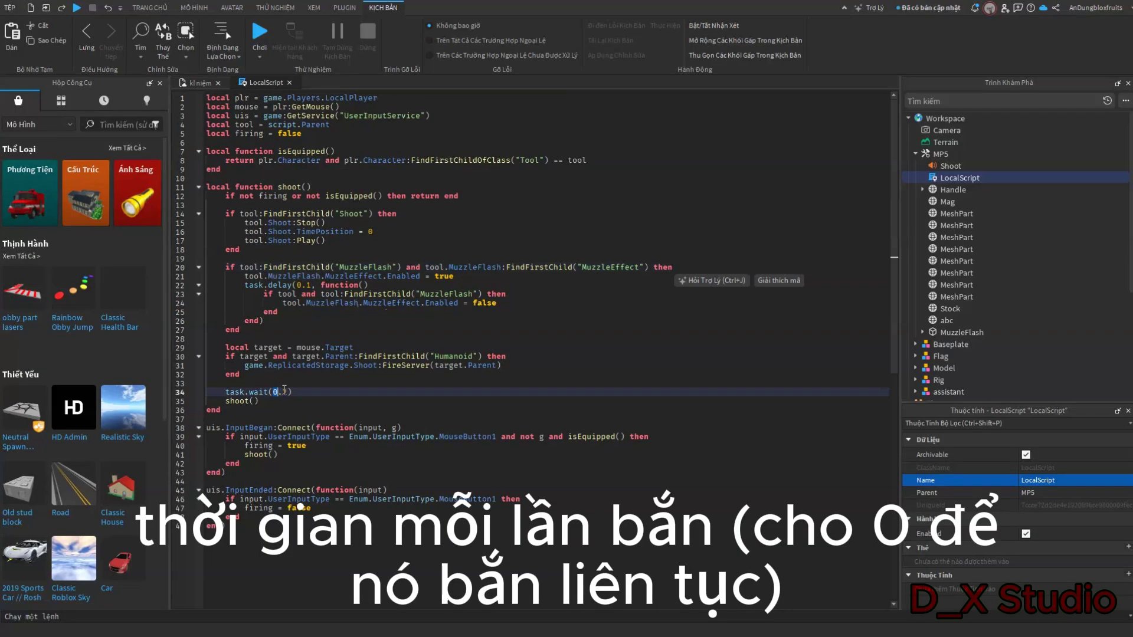
Step: Set the task.wait delay between shots to 0 in the MP5's LocalScript and close the script
left_click_drag(291, 391, 267, 393)
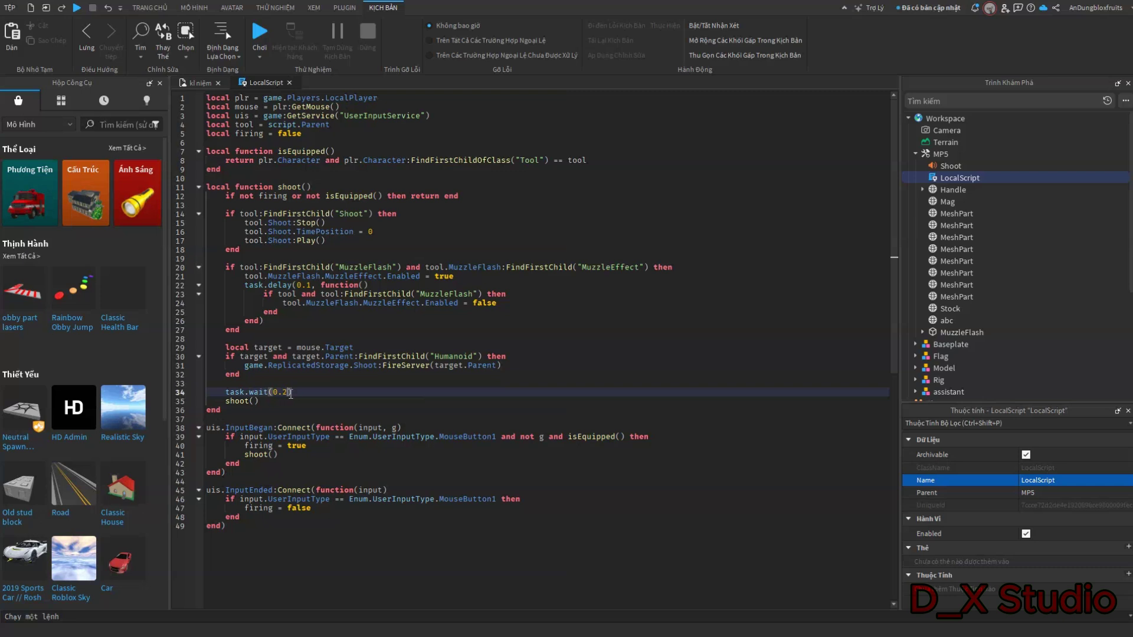
mouse_move(264, 400)
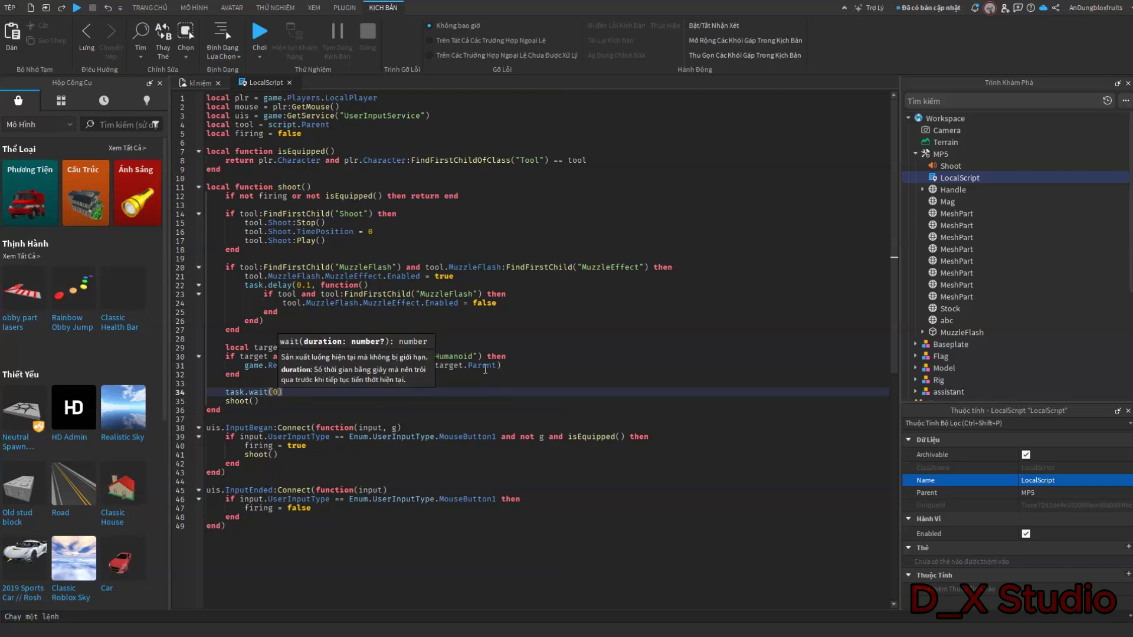
left_click(485, 369)
left_click(321, 365)
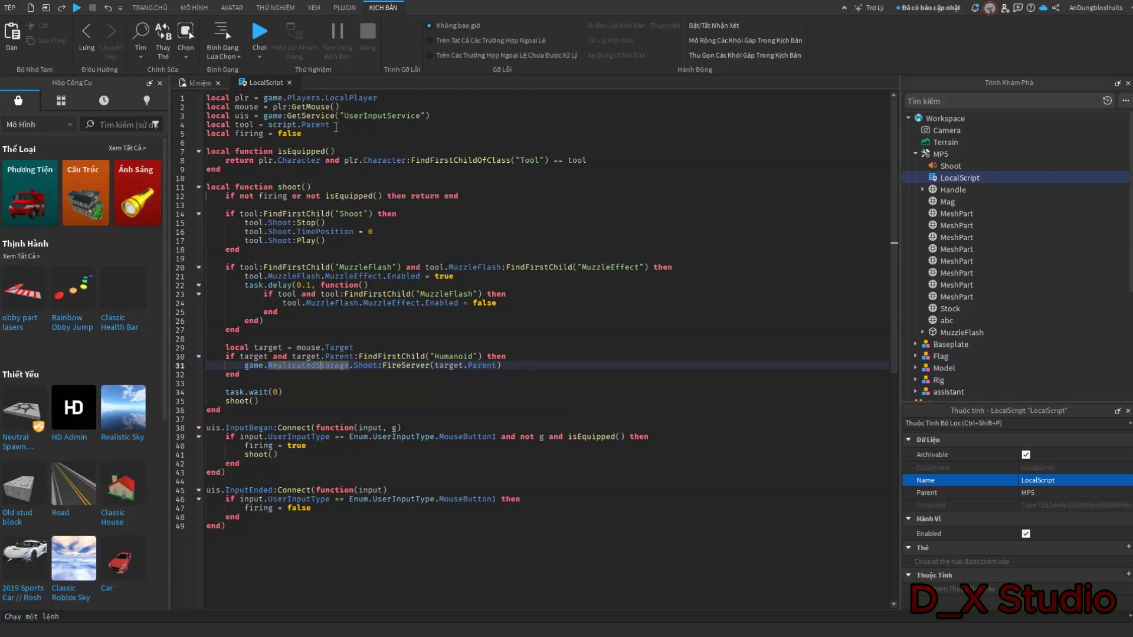
left_click(289, 82)
left_click(592, 283)
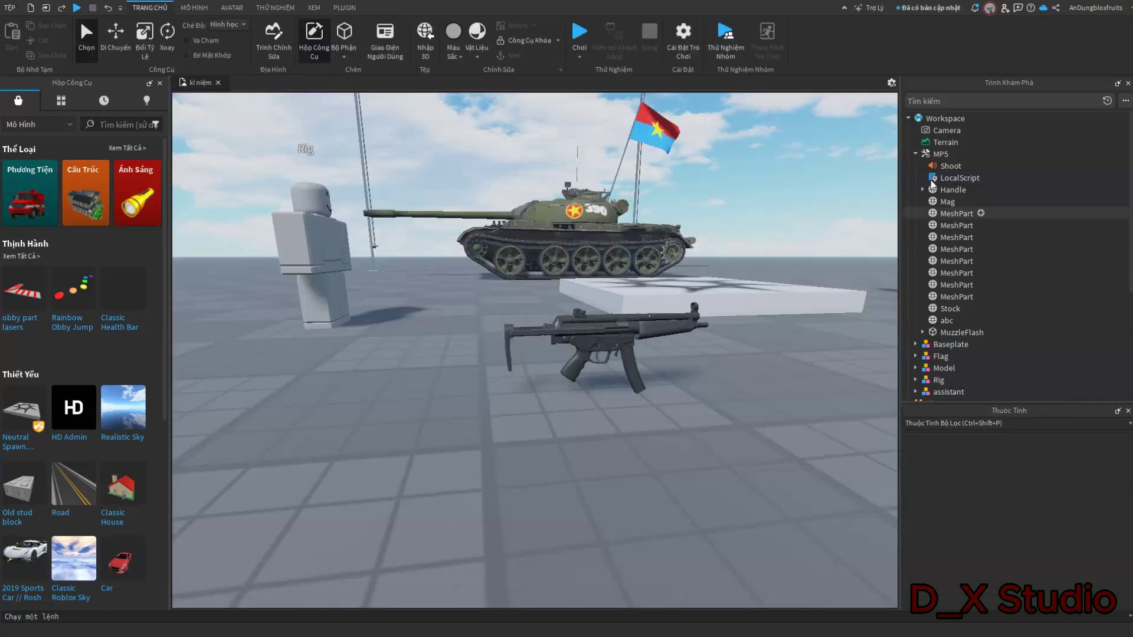
Step: Add a Script to the MP5 tool with code that deals 30 damage on the Shoot server event, and close it
left_click(955, 153)
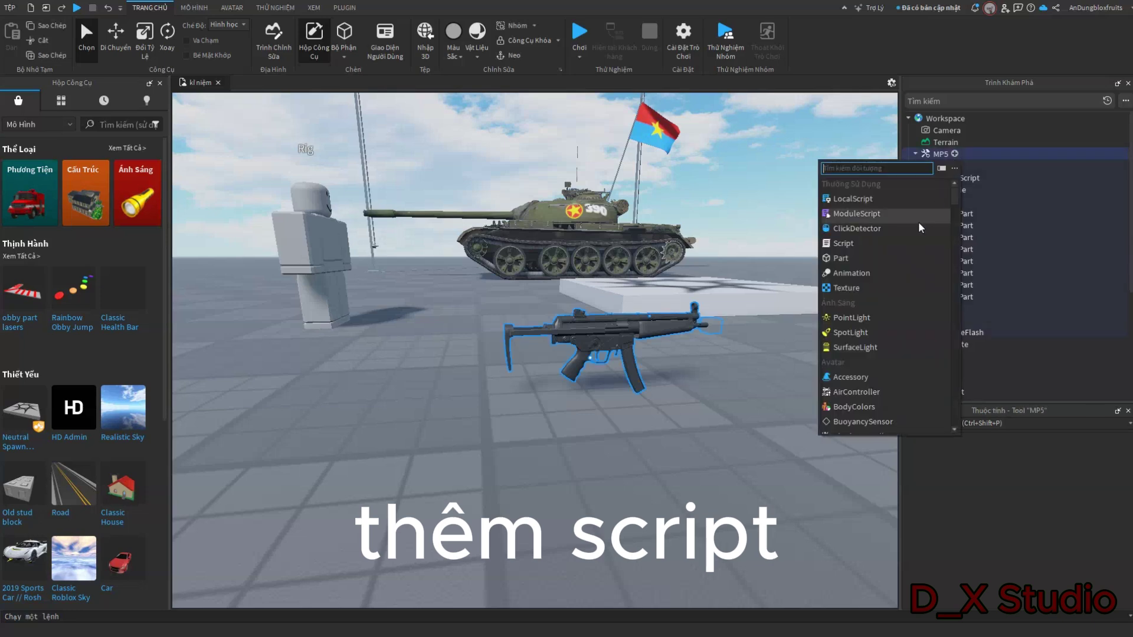
left_click(843, 244)
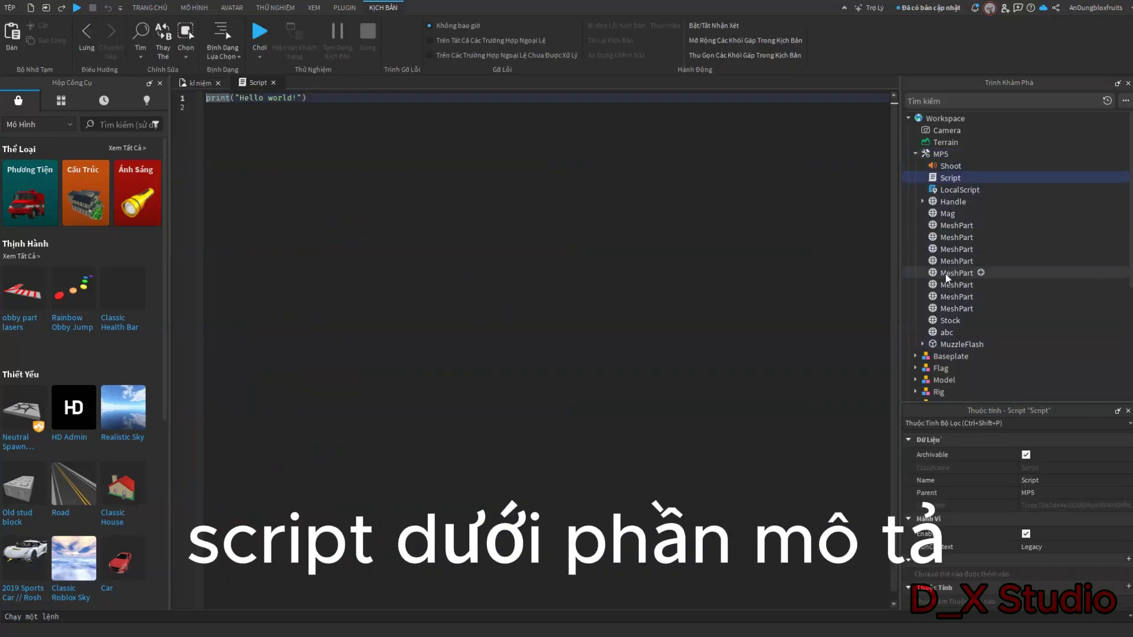
key("ctrl+a")
type("game.ReplicatedStorage.Shoot.OnServerEvent:Connect(function(plr, target) \tlocal hum = target and target:FindFirstChild(\"Humanoid\") \tif hum then hum:TakeDamage(30) end end)")
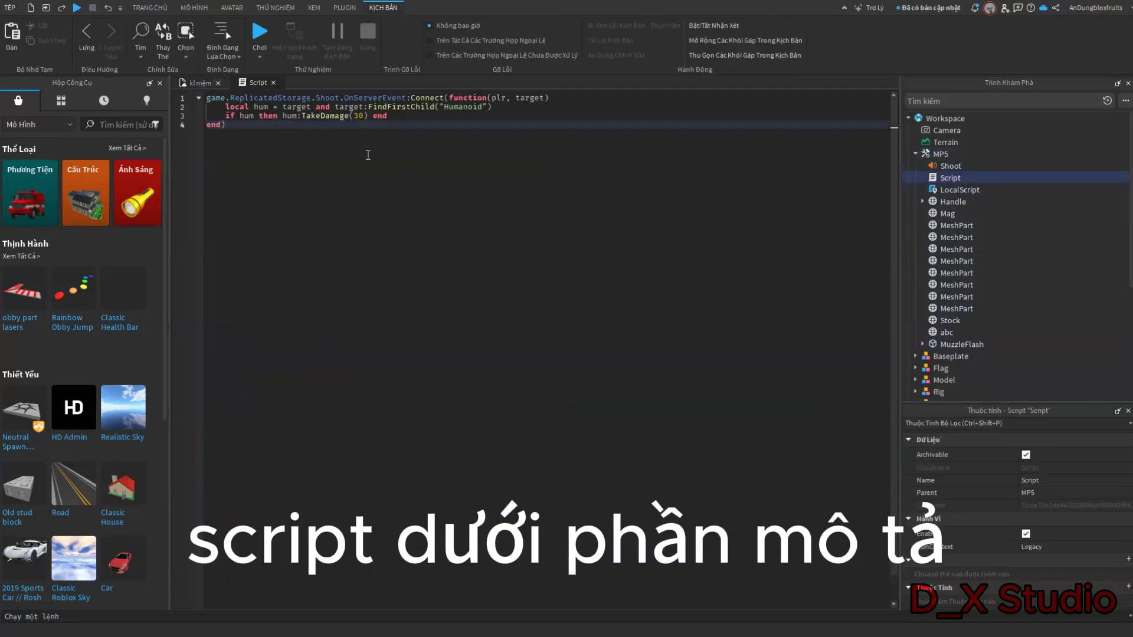
double_click(355, 116)
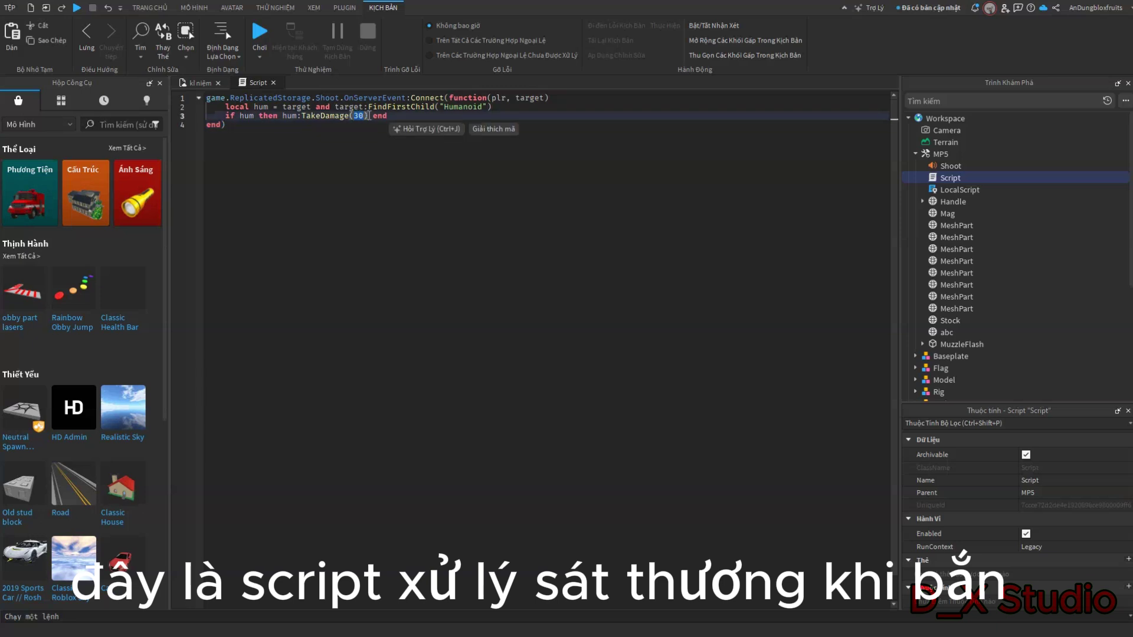
left_click(274, 83)
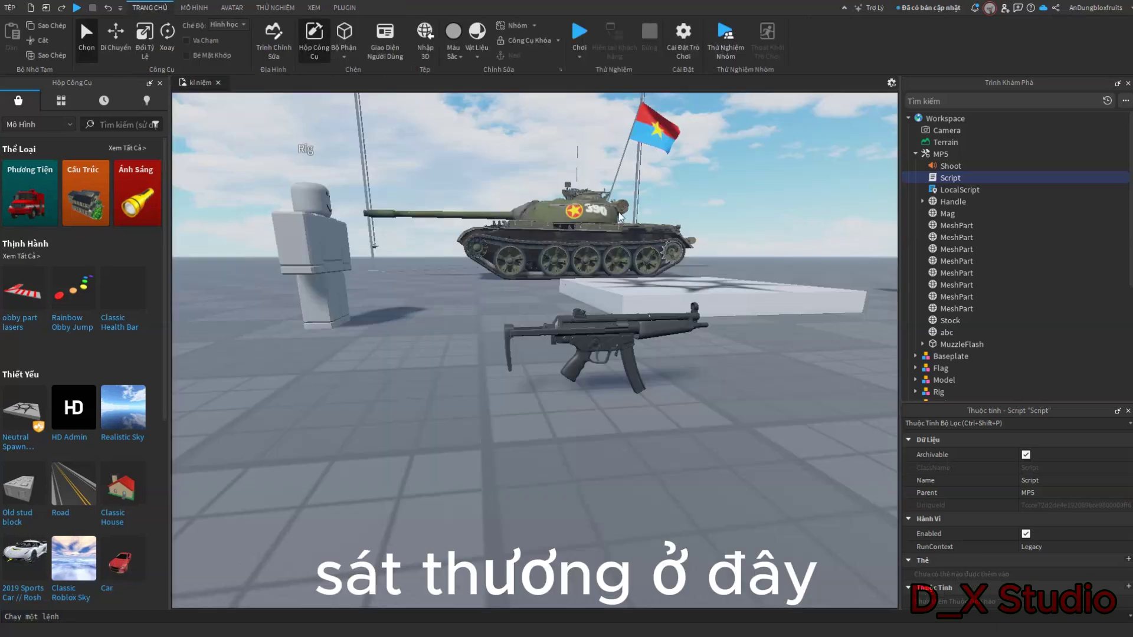
Step: Move the MP5 tool from Workspace into StarterPack
left_click(941, 154)
left_click(916, 154)
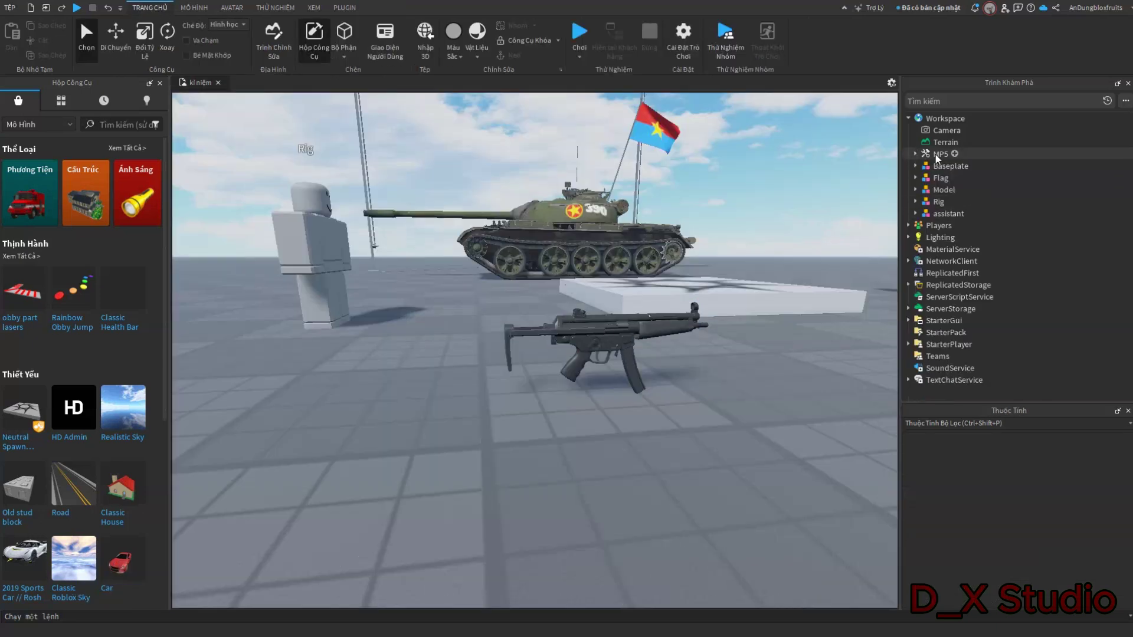
left_click_drag(939, 154, 935, 332)
left_click(601, 416)
Step: Start a playtest of the place with the MP5 in the starter inventory
key("s")
key("d")
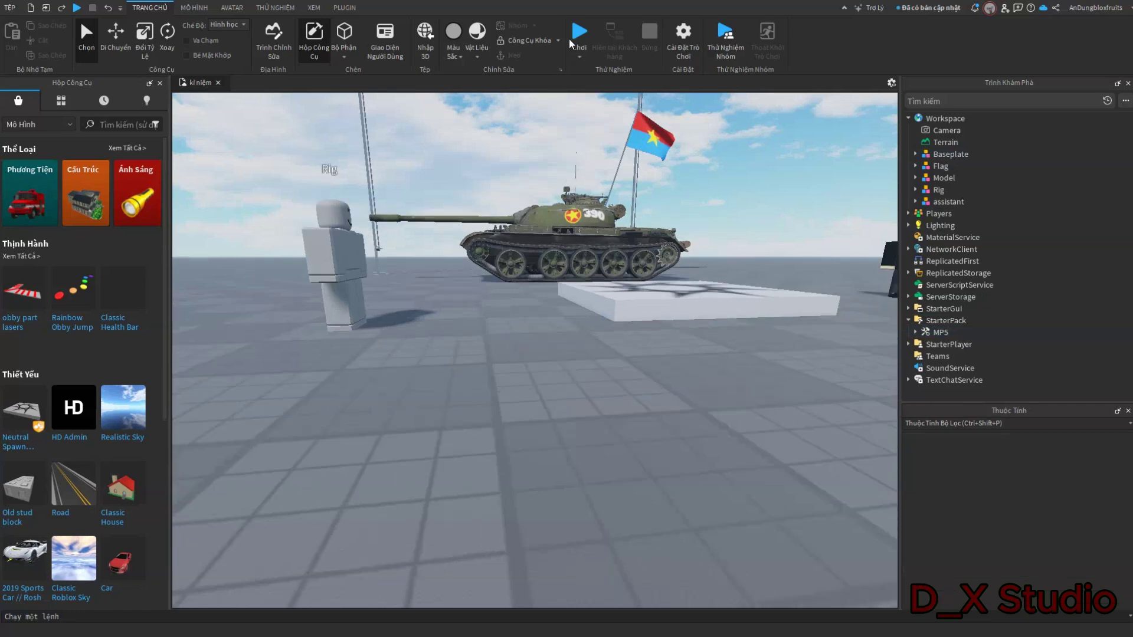
left_click(576, 39)
key("F5")
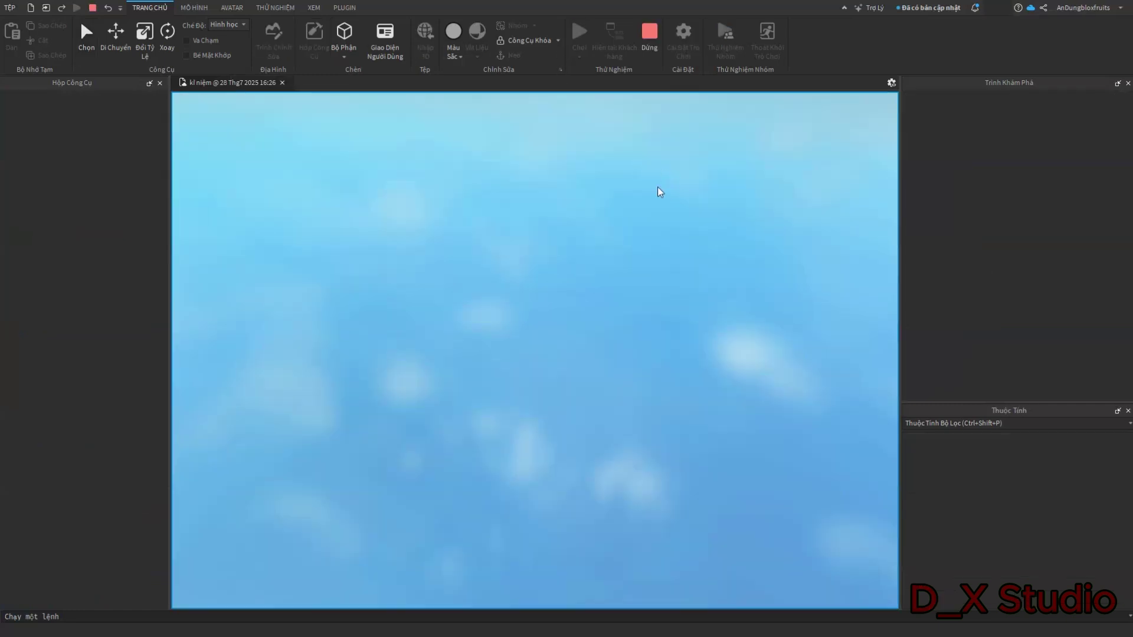